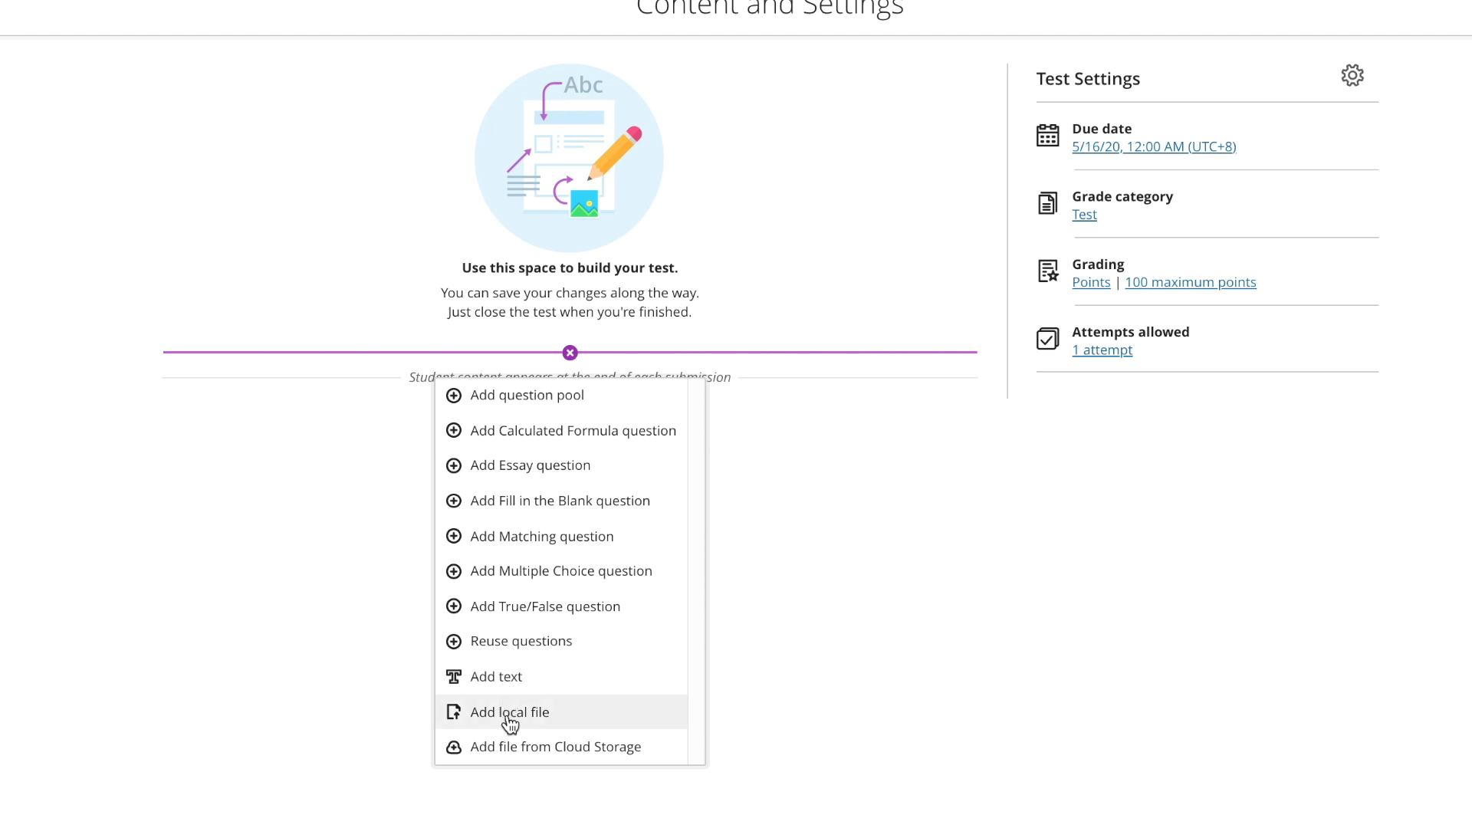
Add a text block to the test reading "In your opinion, provide your analysis on the current covid 19 crisis management response." and save it
click(509, 682)
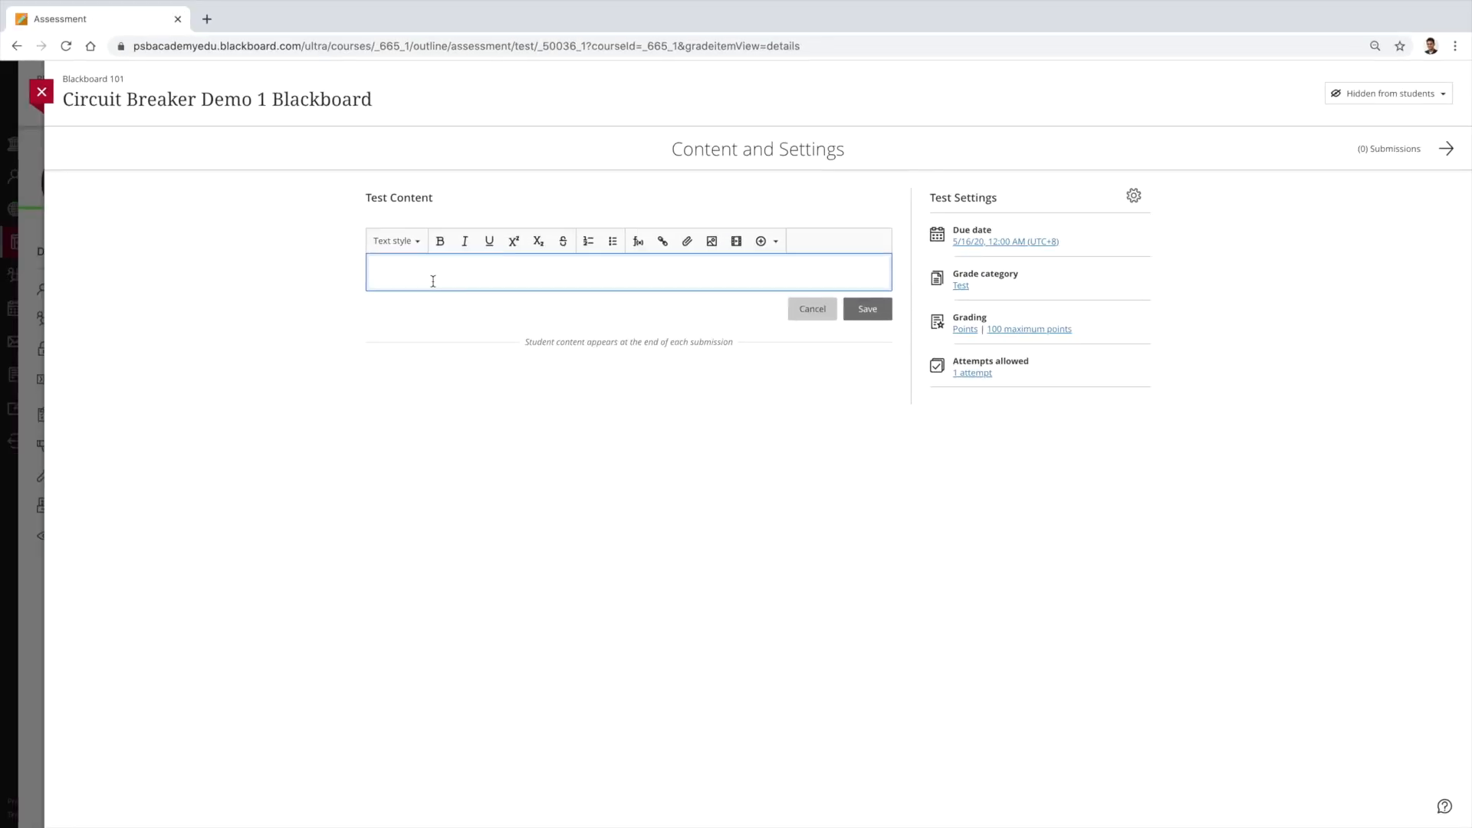
text(INn)
text( your opinion )
text(, provide your analysis on the current covid 19 crisis am)
text(nagement response.)
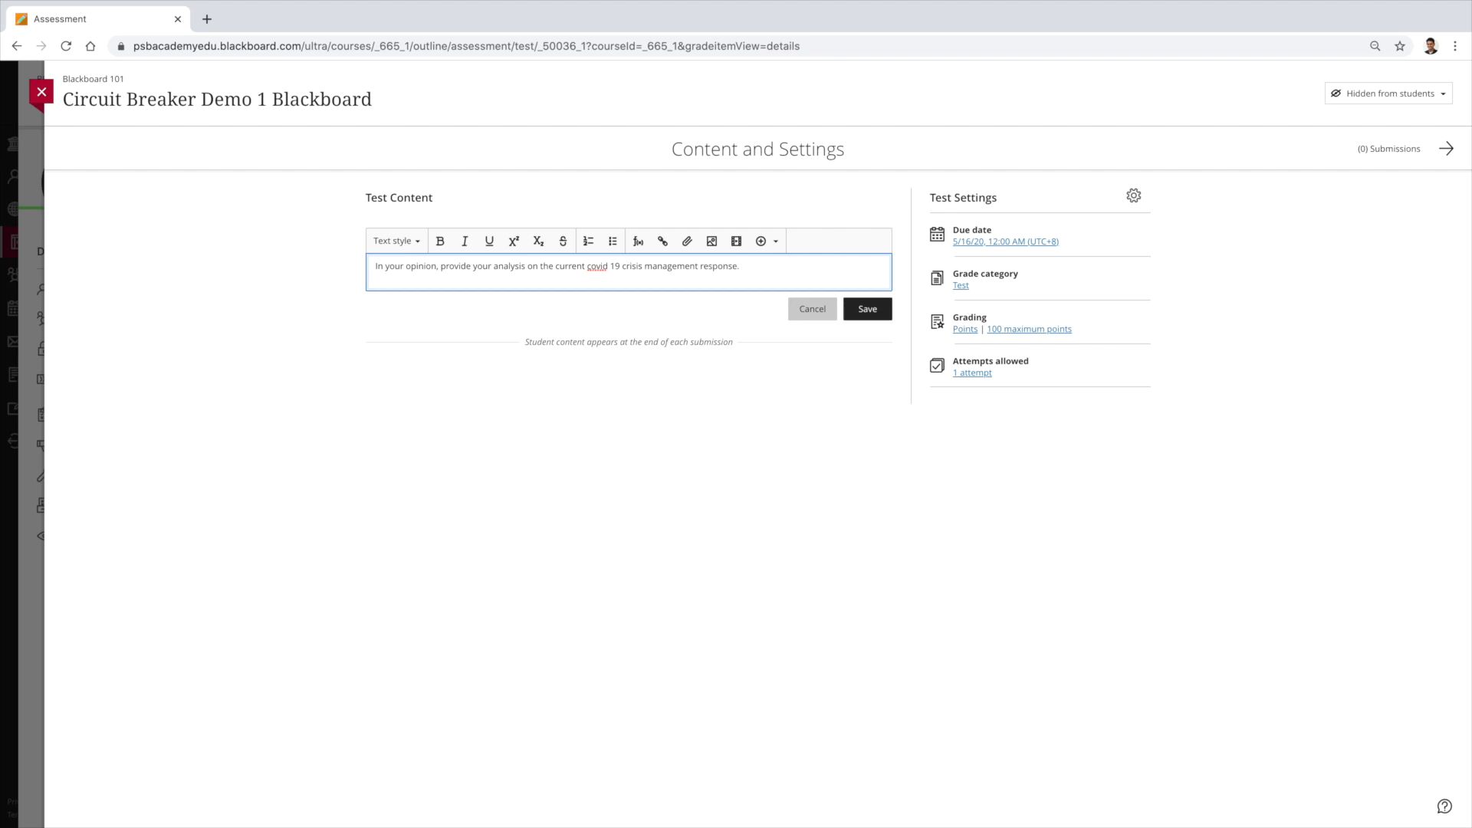
click(860, 310)
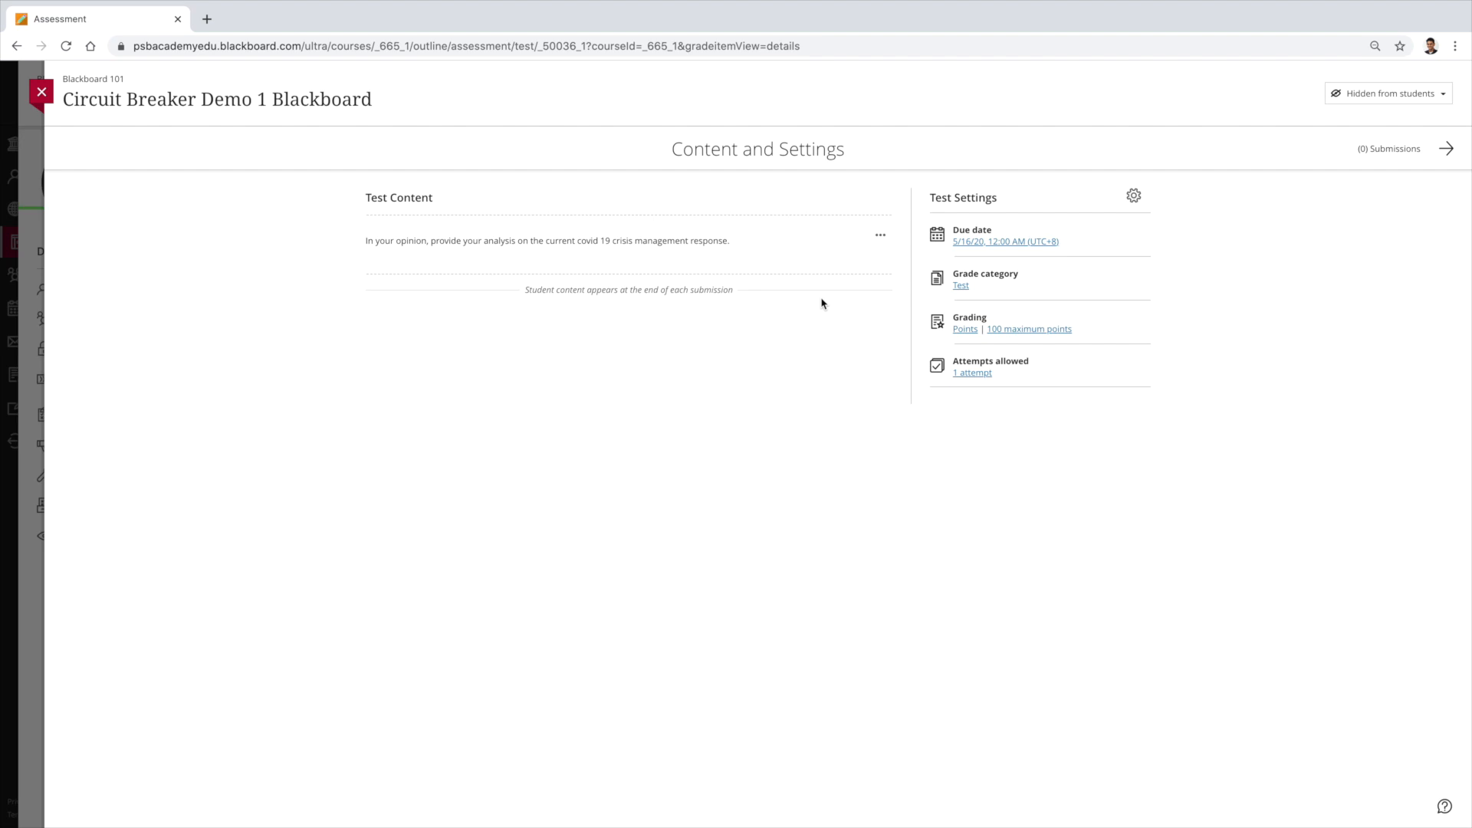
Create a new grading rubric from the test settings, named "Circuit Breaker 2", with the rubric type Percentage Range
click(1134, 197)
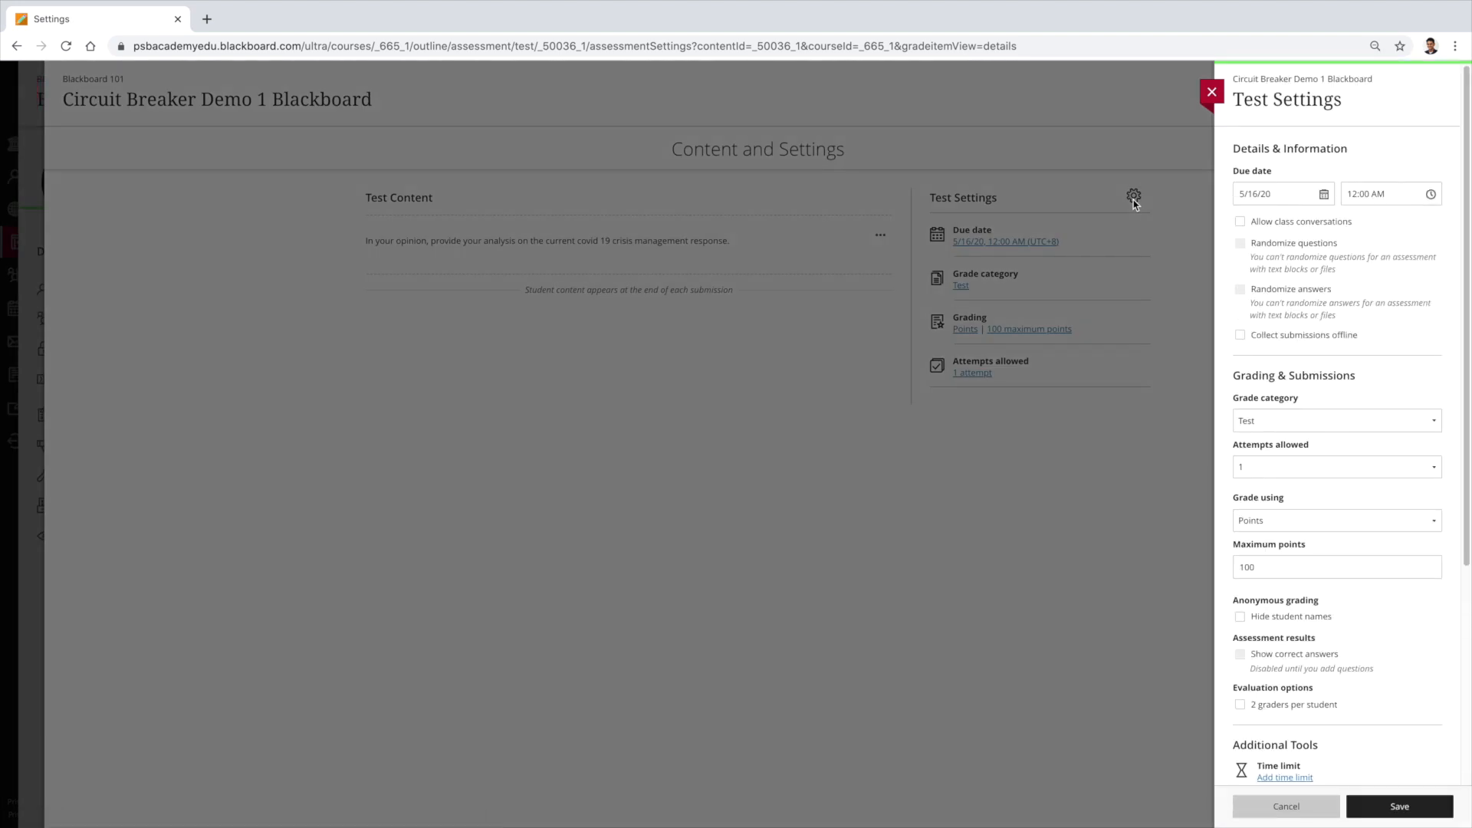
scroll(1362, 353, down, 4)
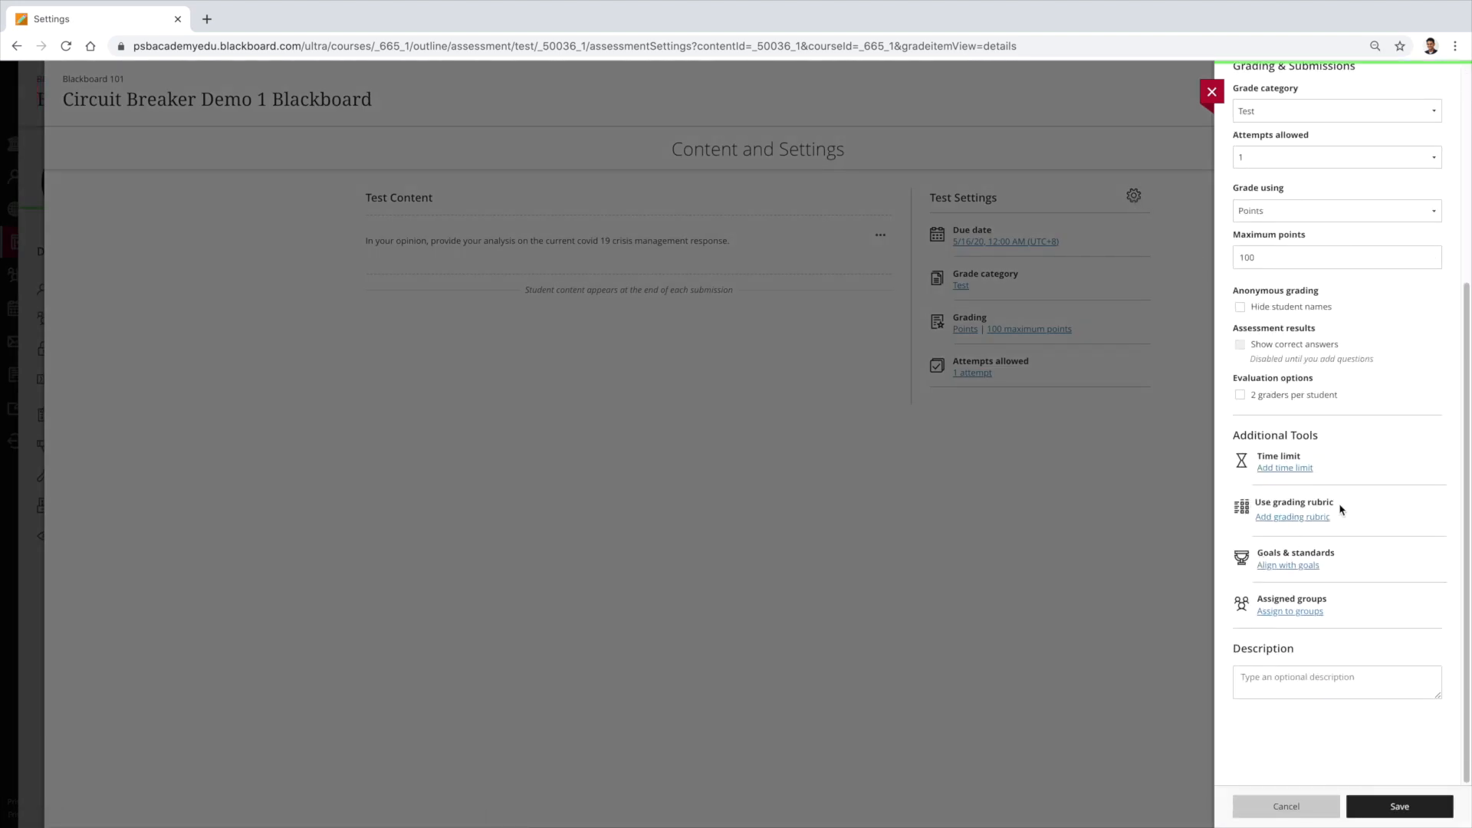
click(1294, 517)
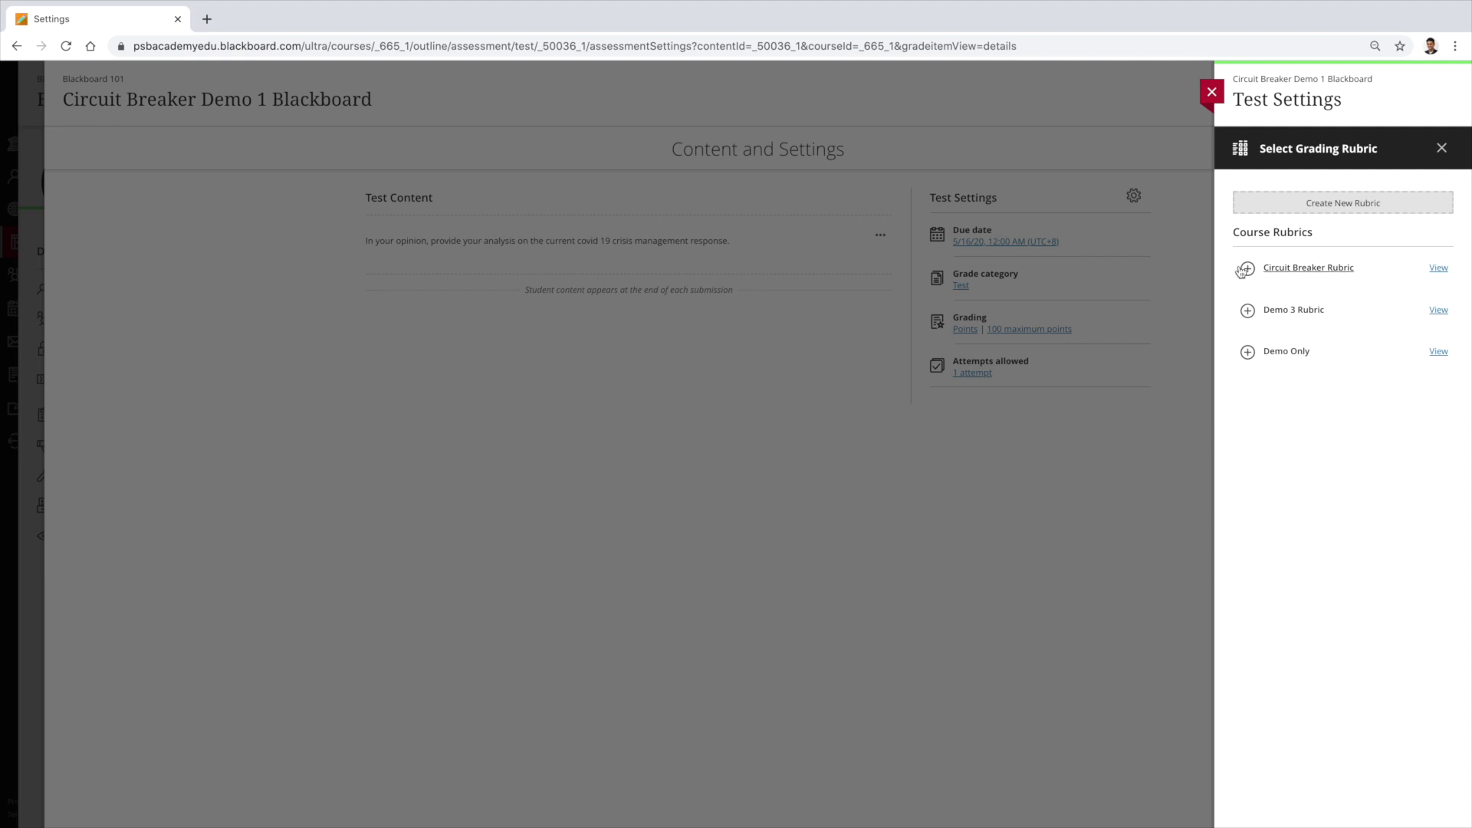
click(1356, 216)
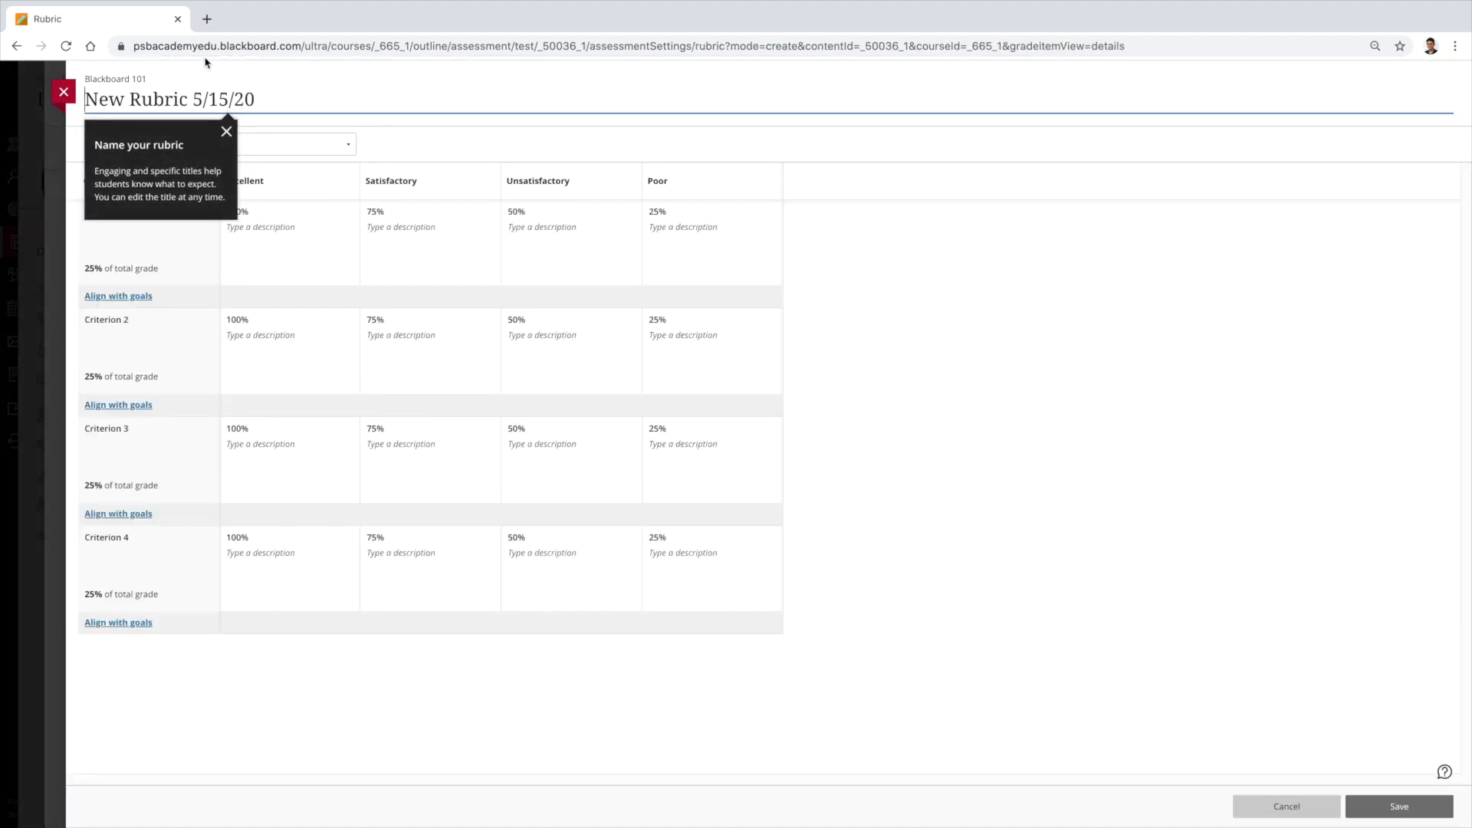
text(C)
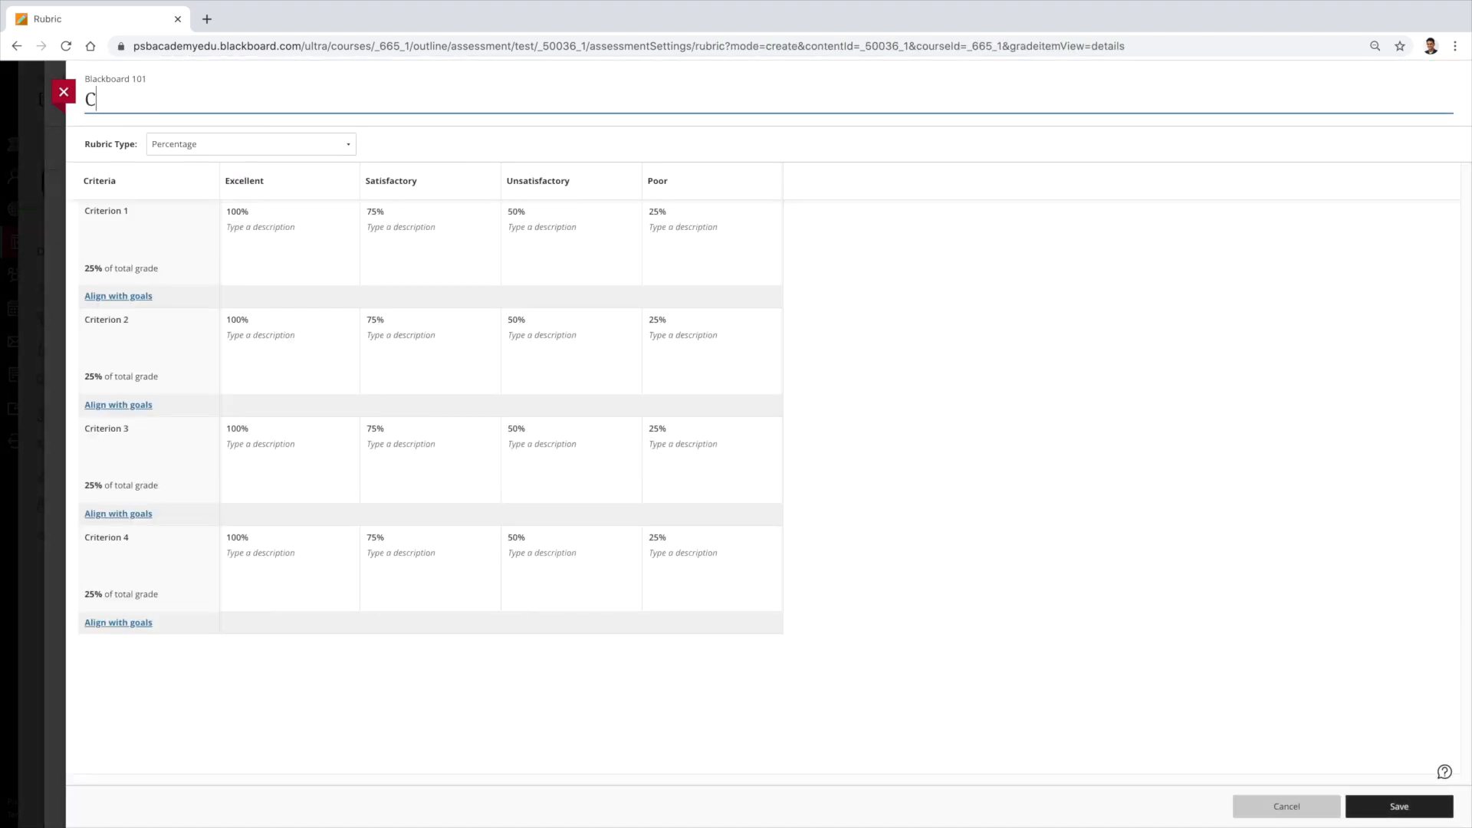
text(ircuit Breaker 2)
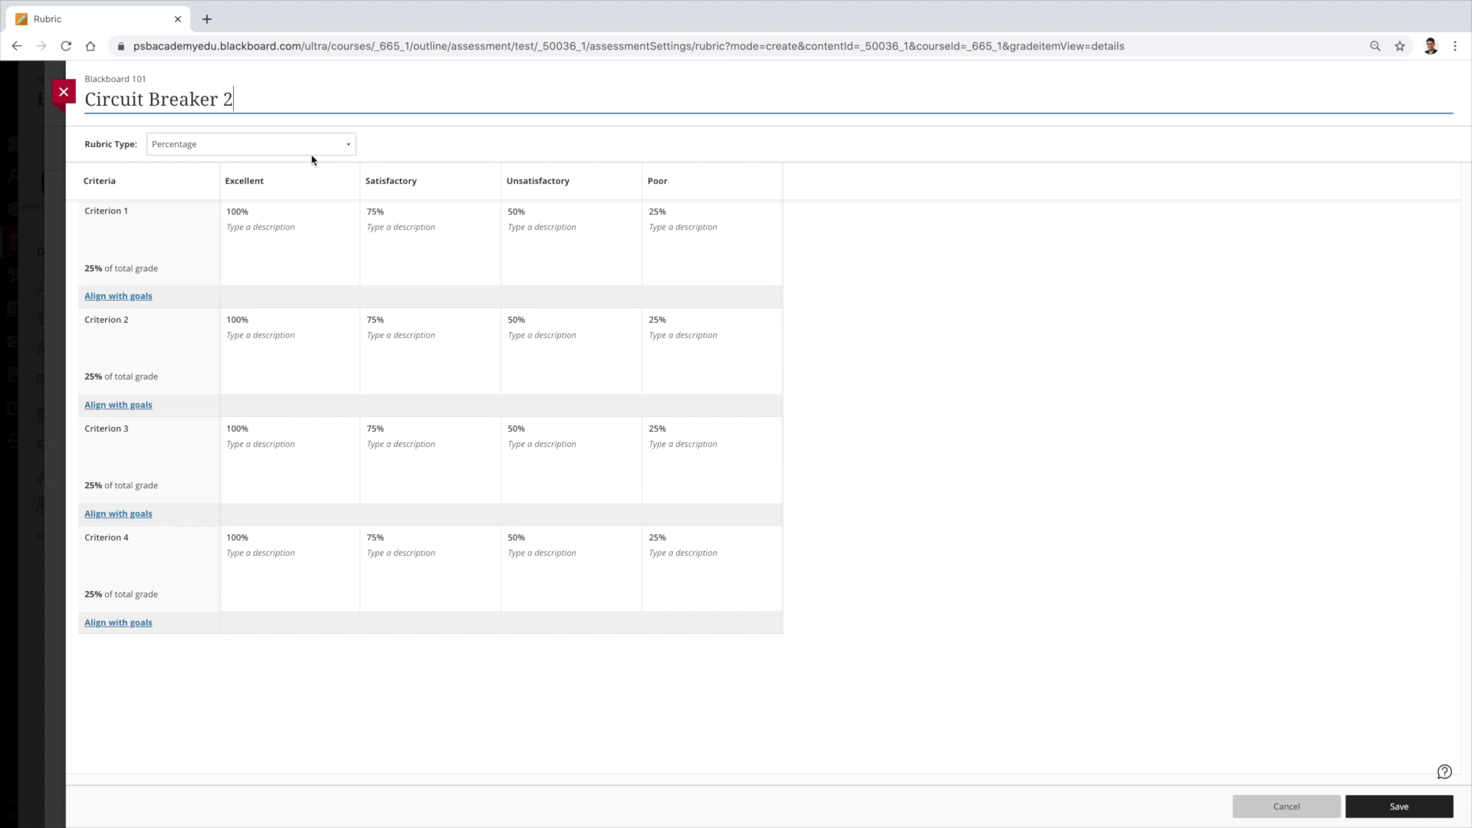
click(339, 150)
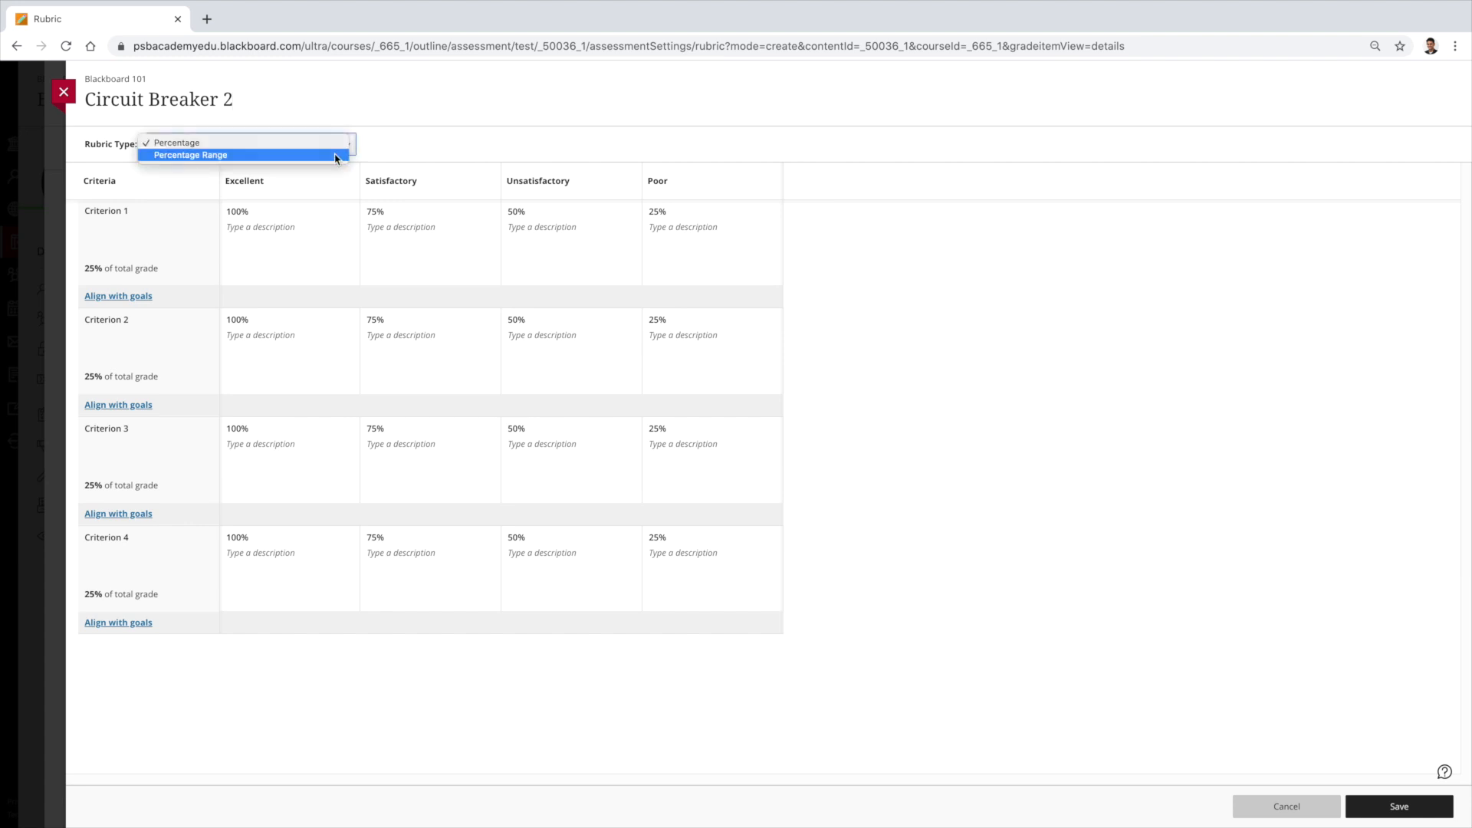
click(233, 157)
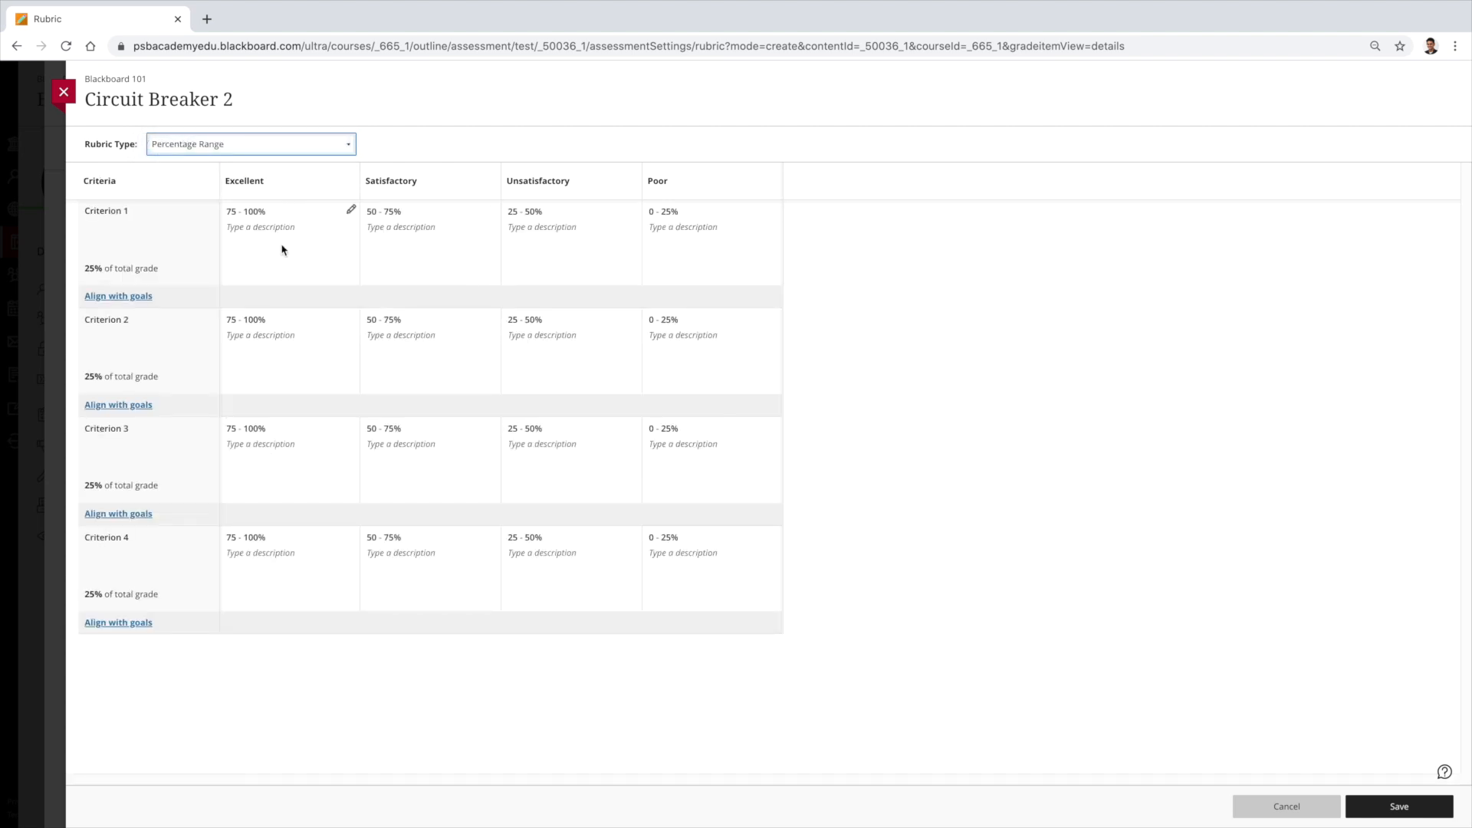
Rename the rubric's first criterion to "Introduction" and the second criterion to "Analysis"
click(117, 184)
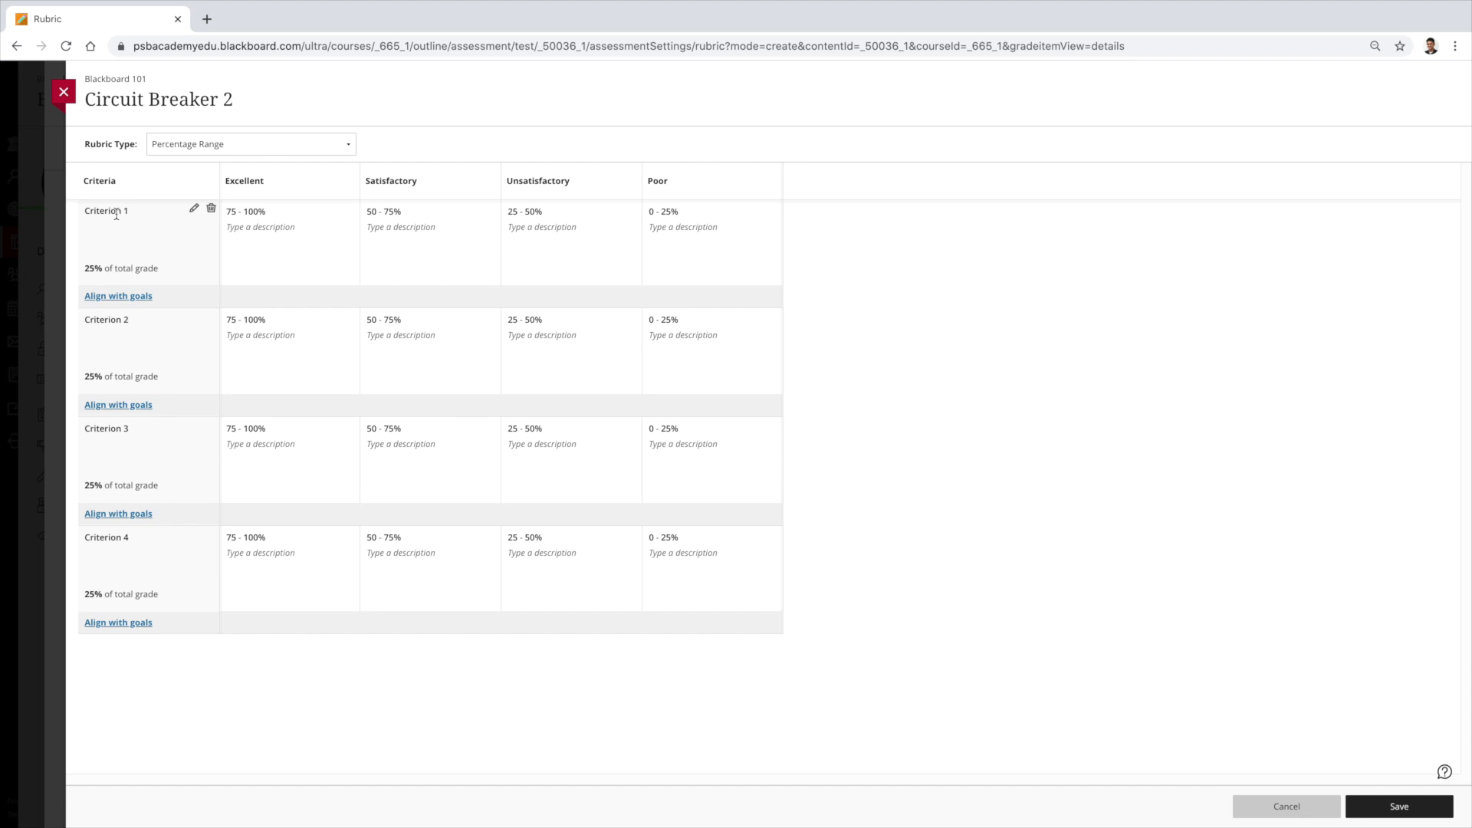
click(192, 211)
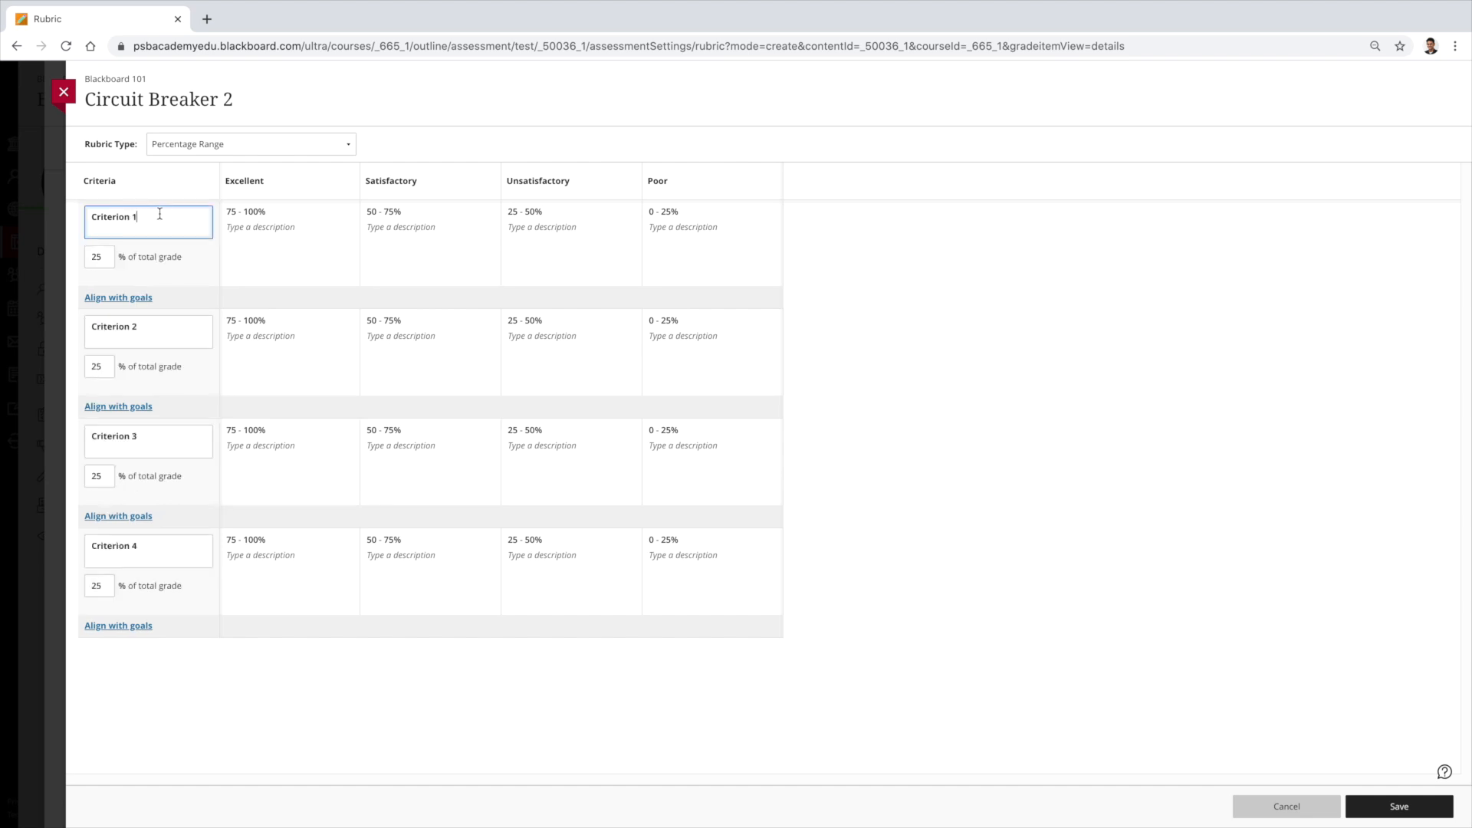
triple_click(146, 217)
text(Introduction)
click(152, 333)
triple_click(151, 332)
text(Analysis)
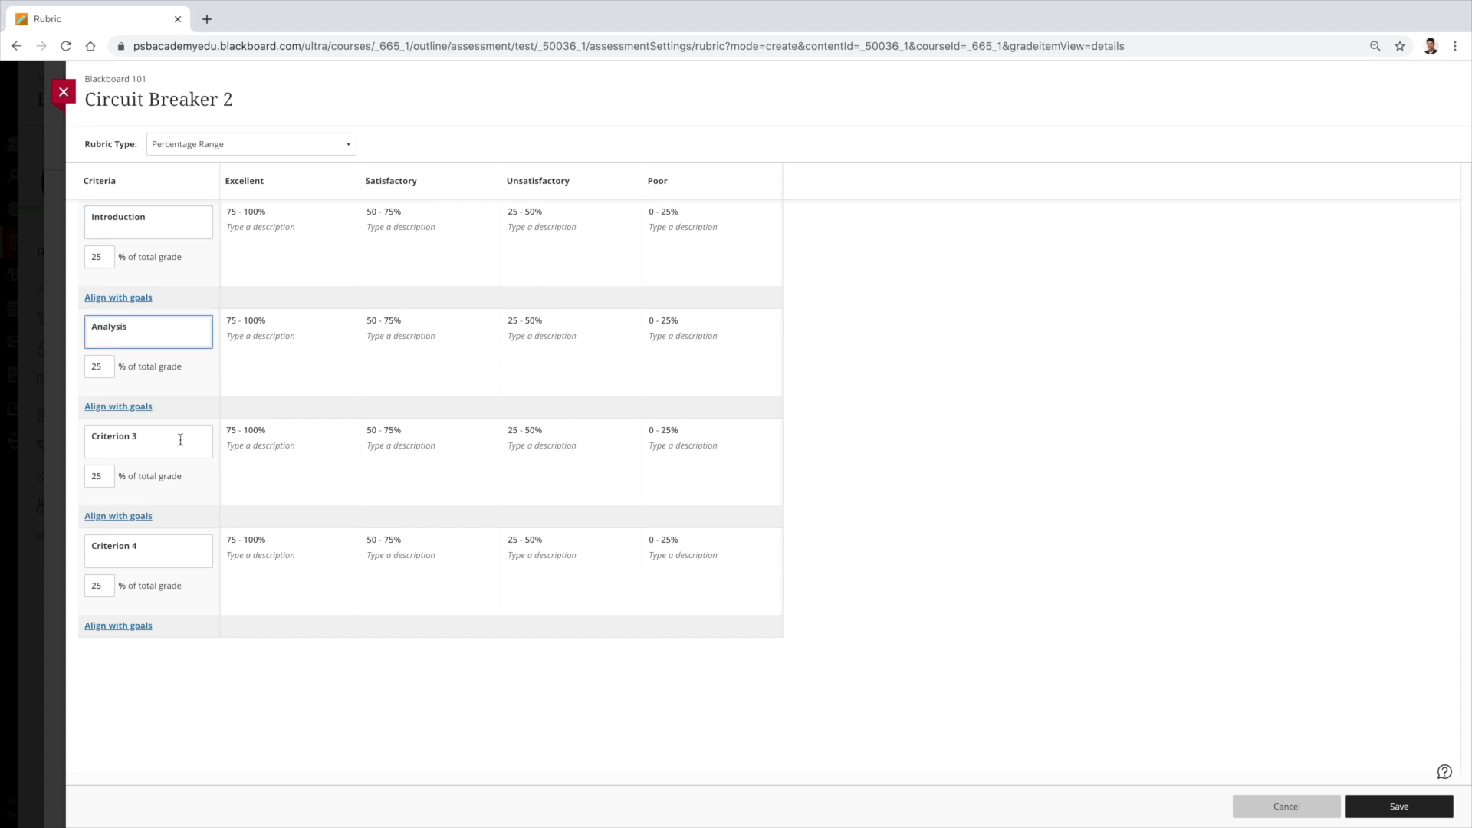
Rename the rubric's third criterion to "Conclusion" and the fourth criterion to "Overall Quality"
drag(180, 440, 67, 444)
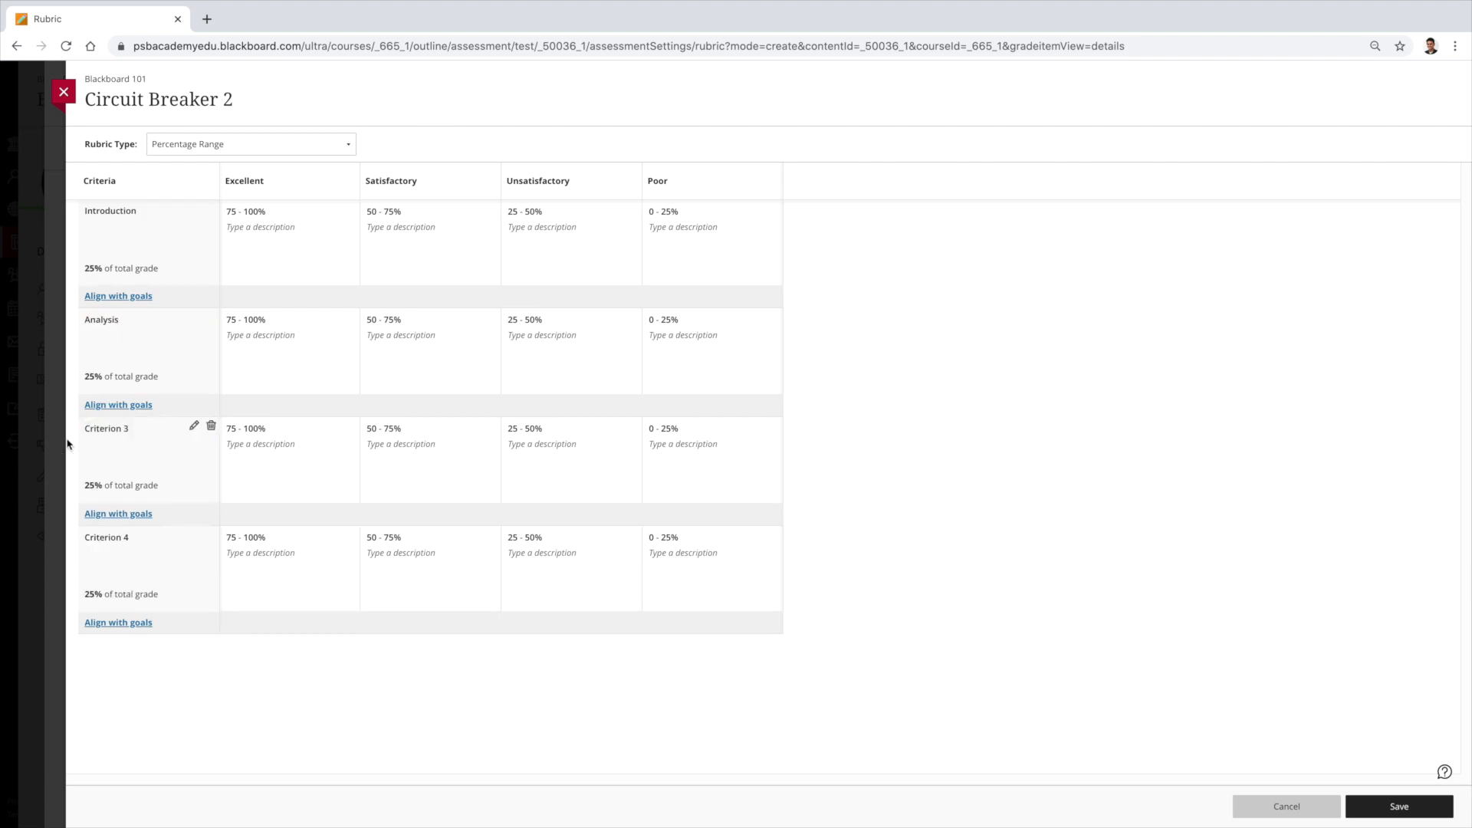
click(193, 426)
drag(157, 436, 95, 440)
text(Conc)
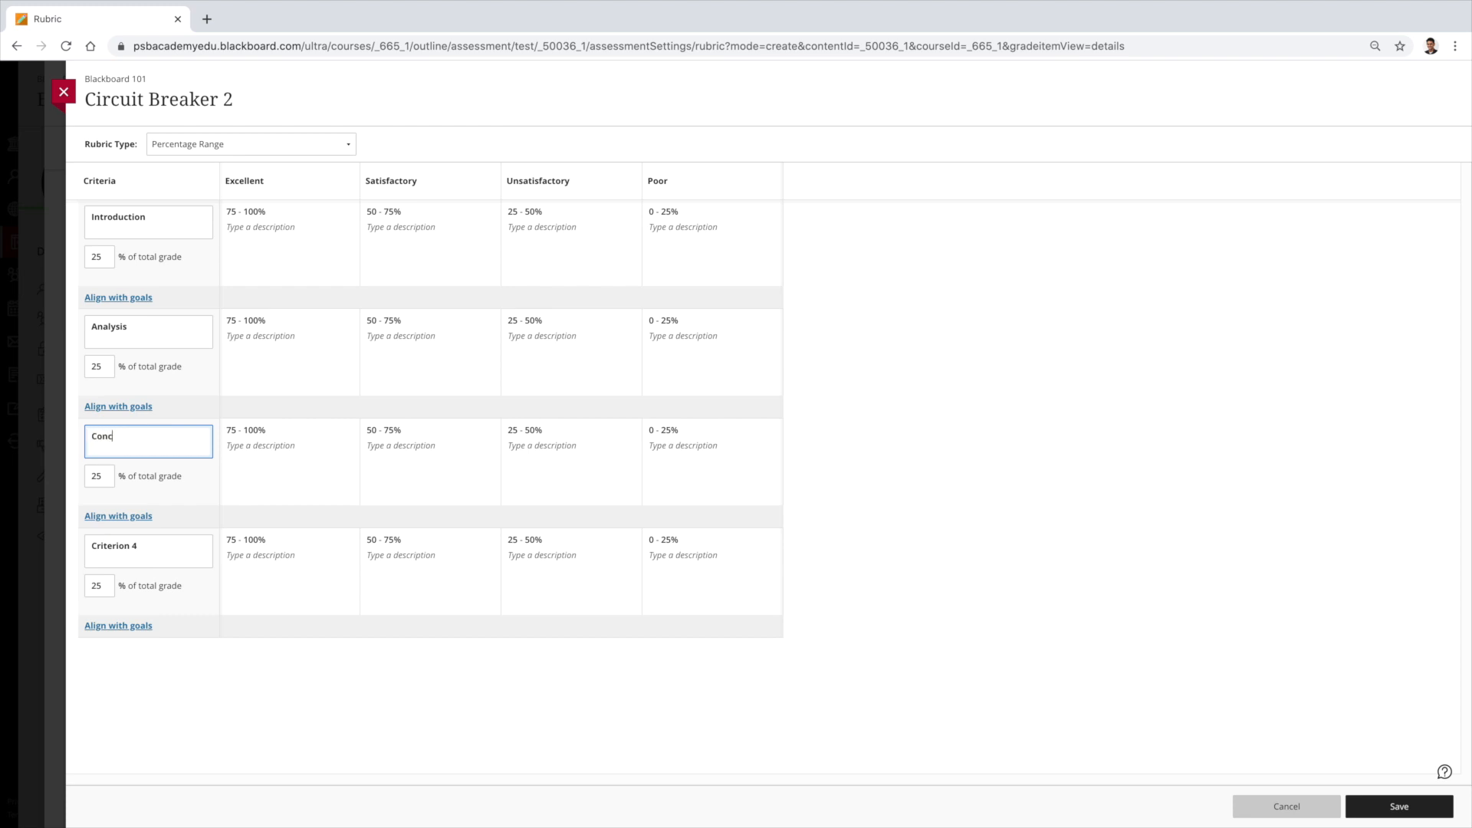
mouse_move(145, 546)
mouse_down()
mouse_move(70, 547)
mouse_move(117, 550)
mouse_up()
click(193, 535)
text(Overall Quality)
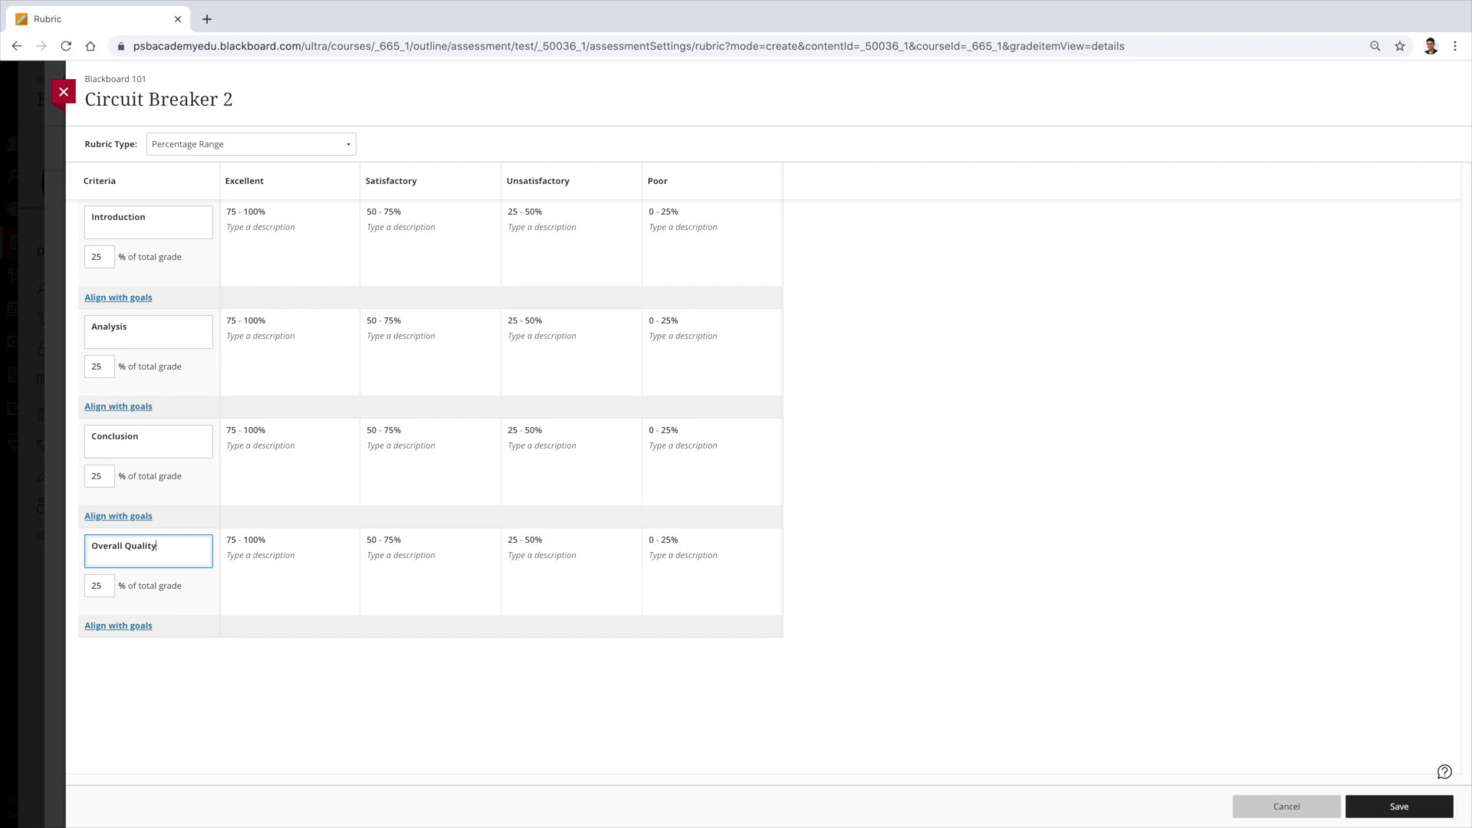
click(290, 230)
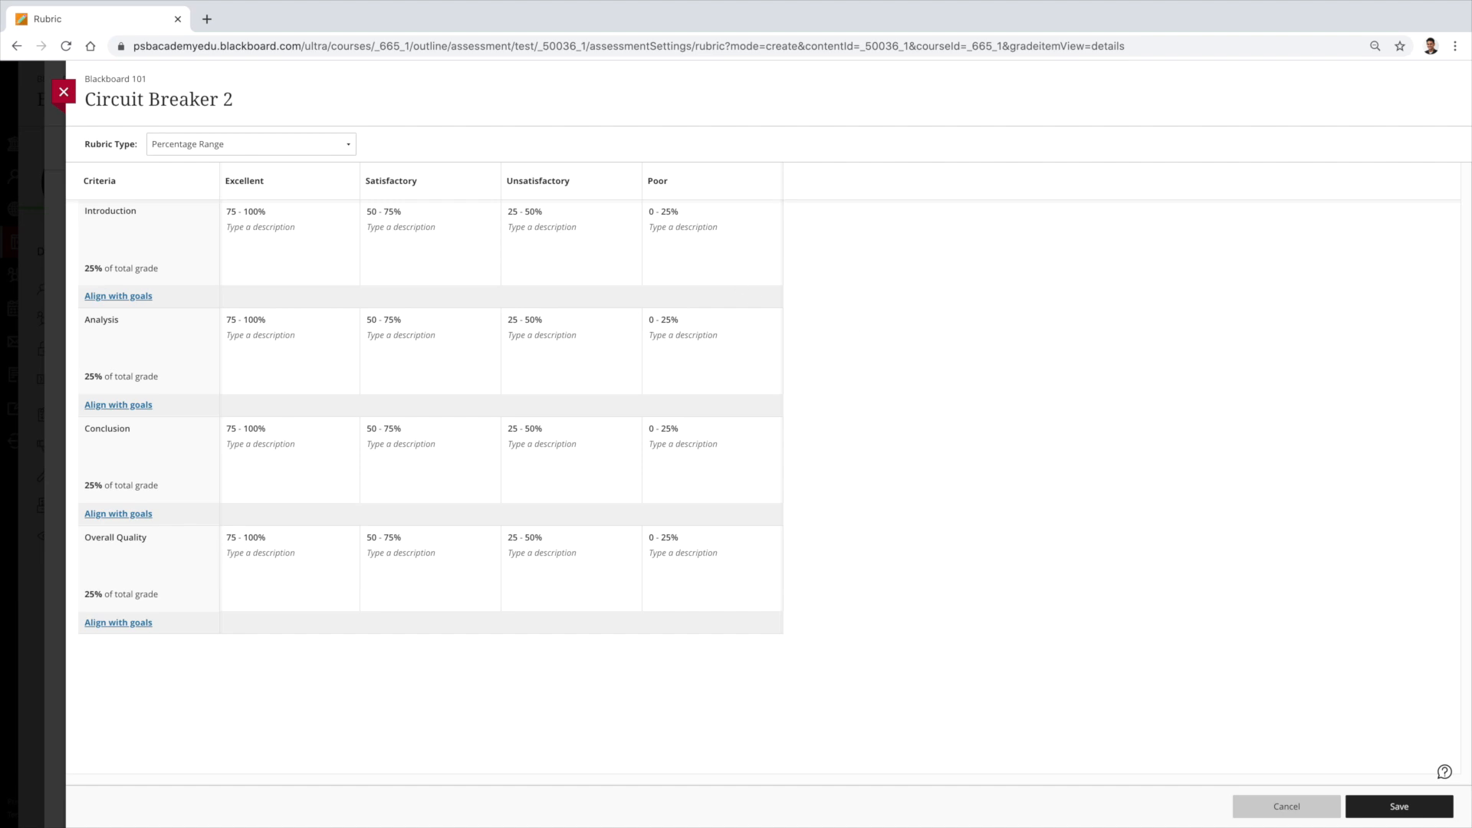
Save the Circuit Breaker 2 rubric and save the test settings with it as the grading rubric
click(1403, 806)
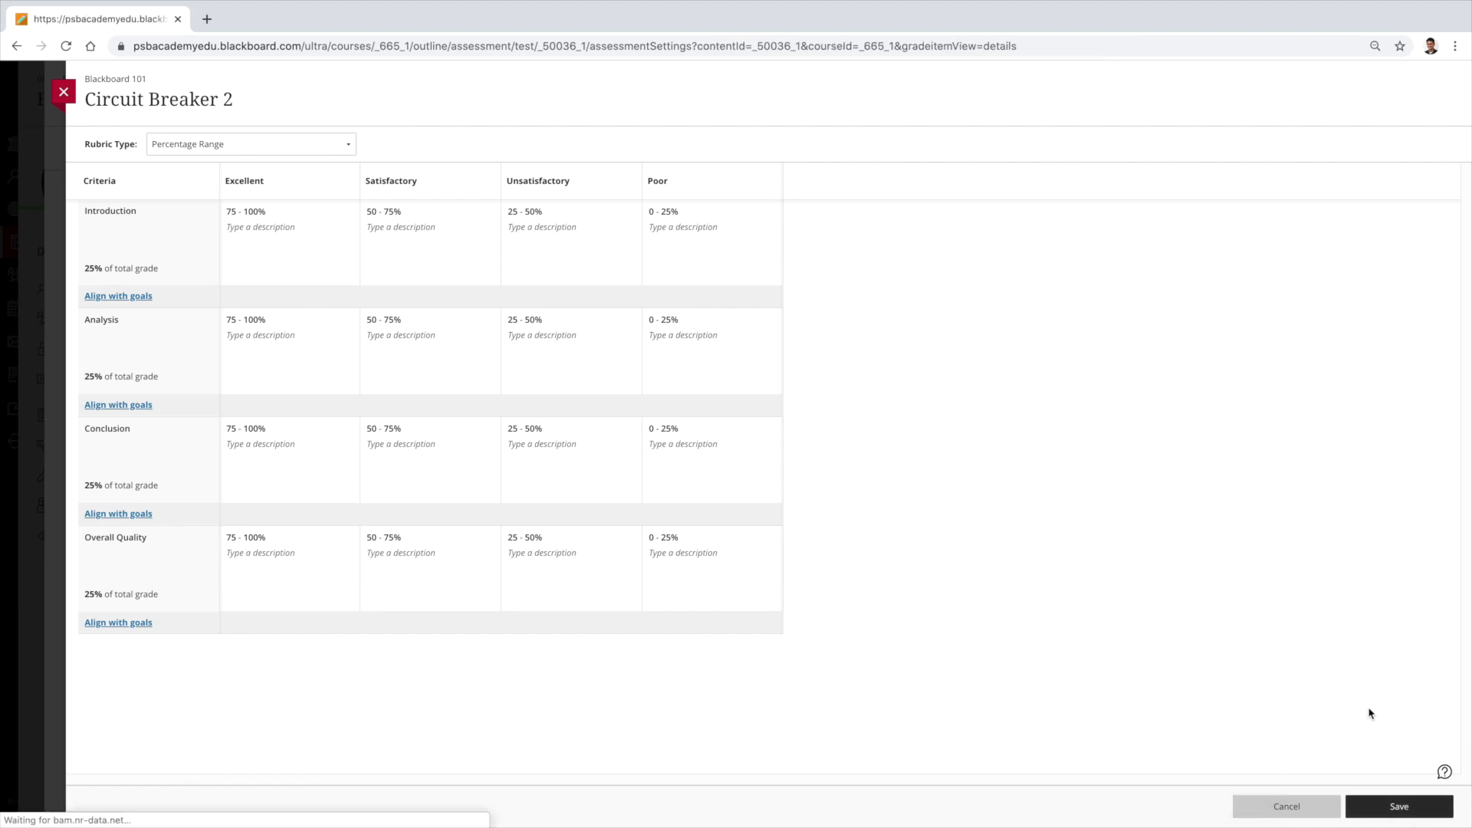
click(1303, 627)
scroll(1316, 564, down, 4)
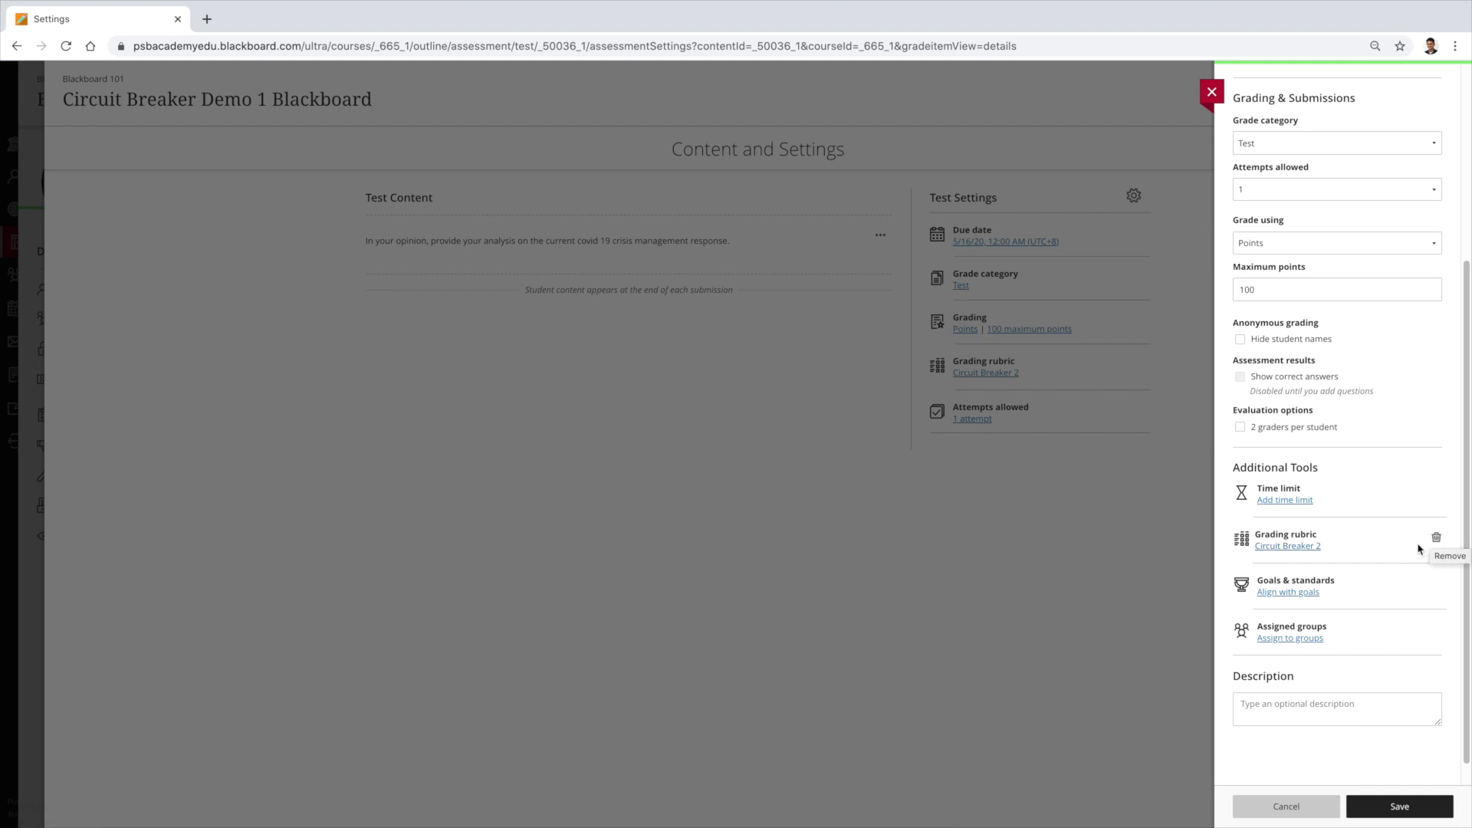
click(1425, 807)
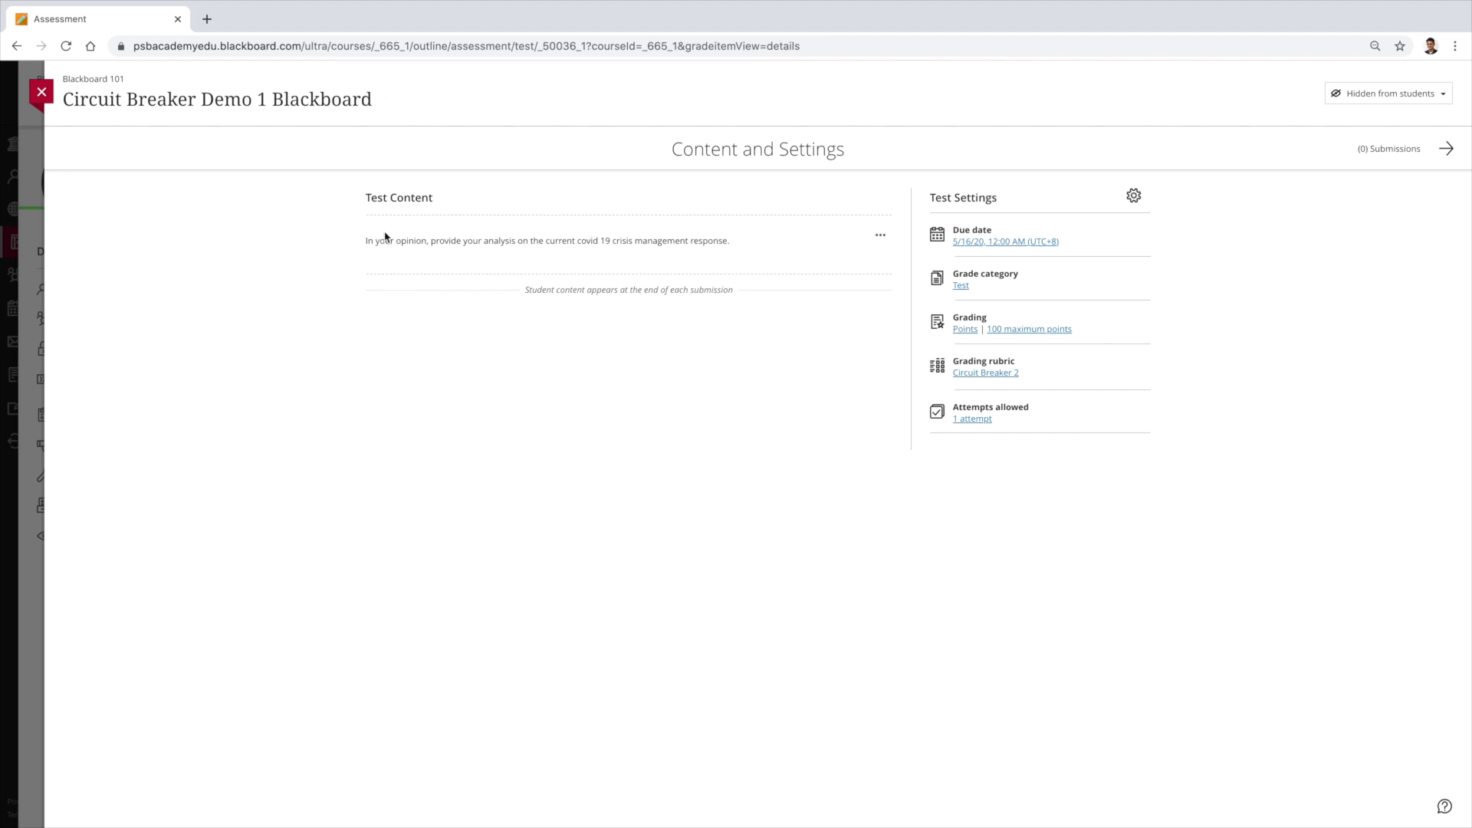
Make the Circuit Breaker Demo 1 Blackboard test visible to students and open its assessment in student preview
click(40, 93)
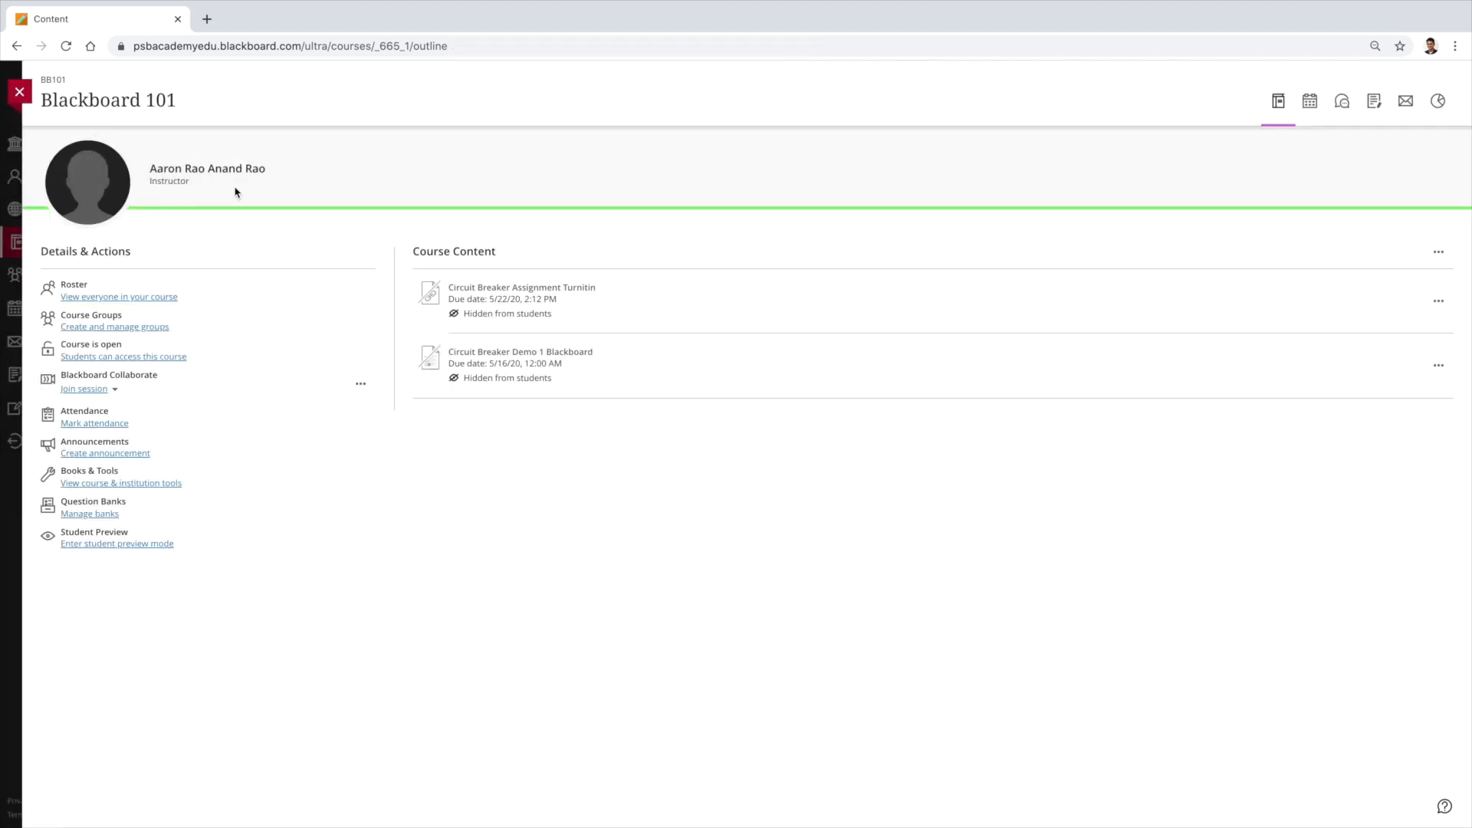
click(124, 546)
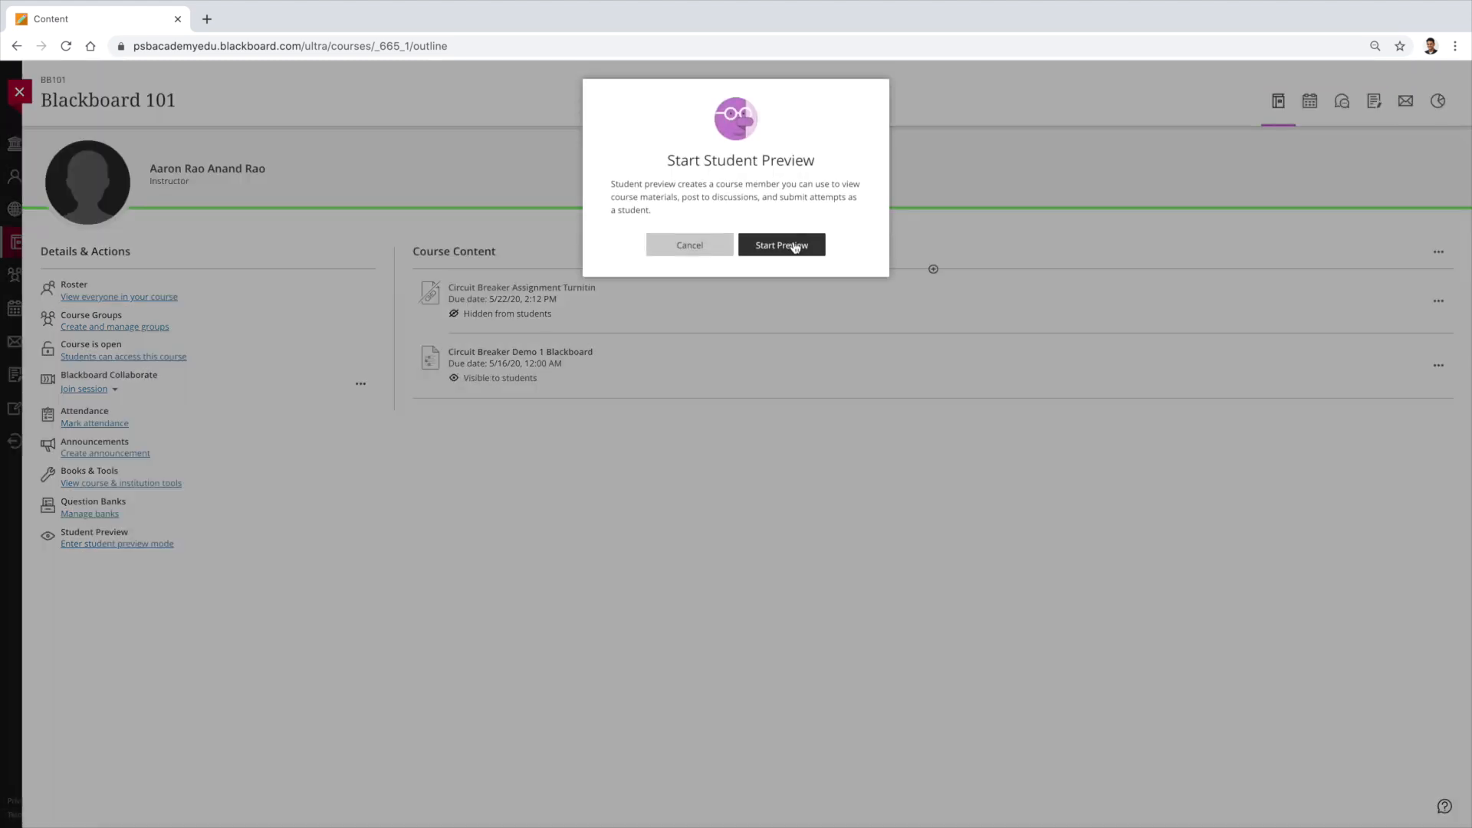
click(789, 245)
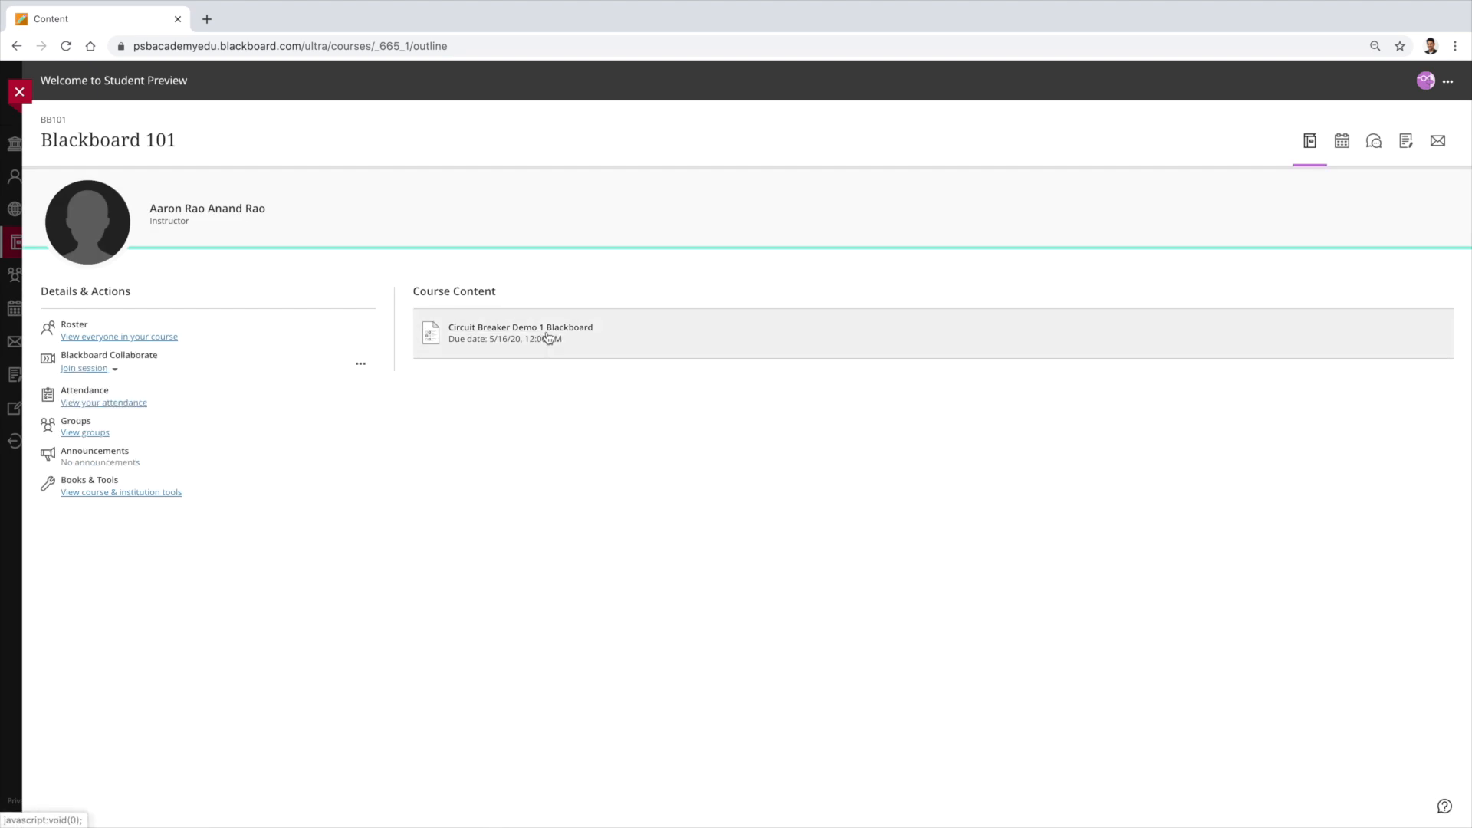
click(547, 332)
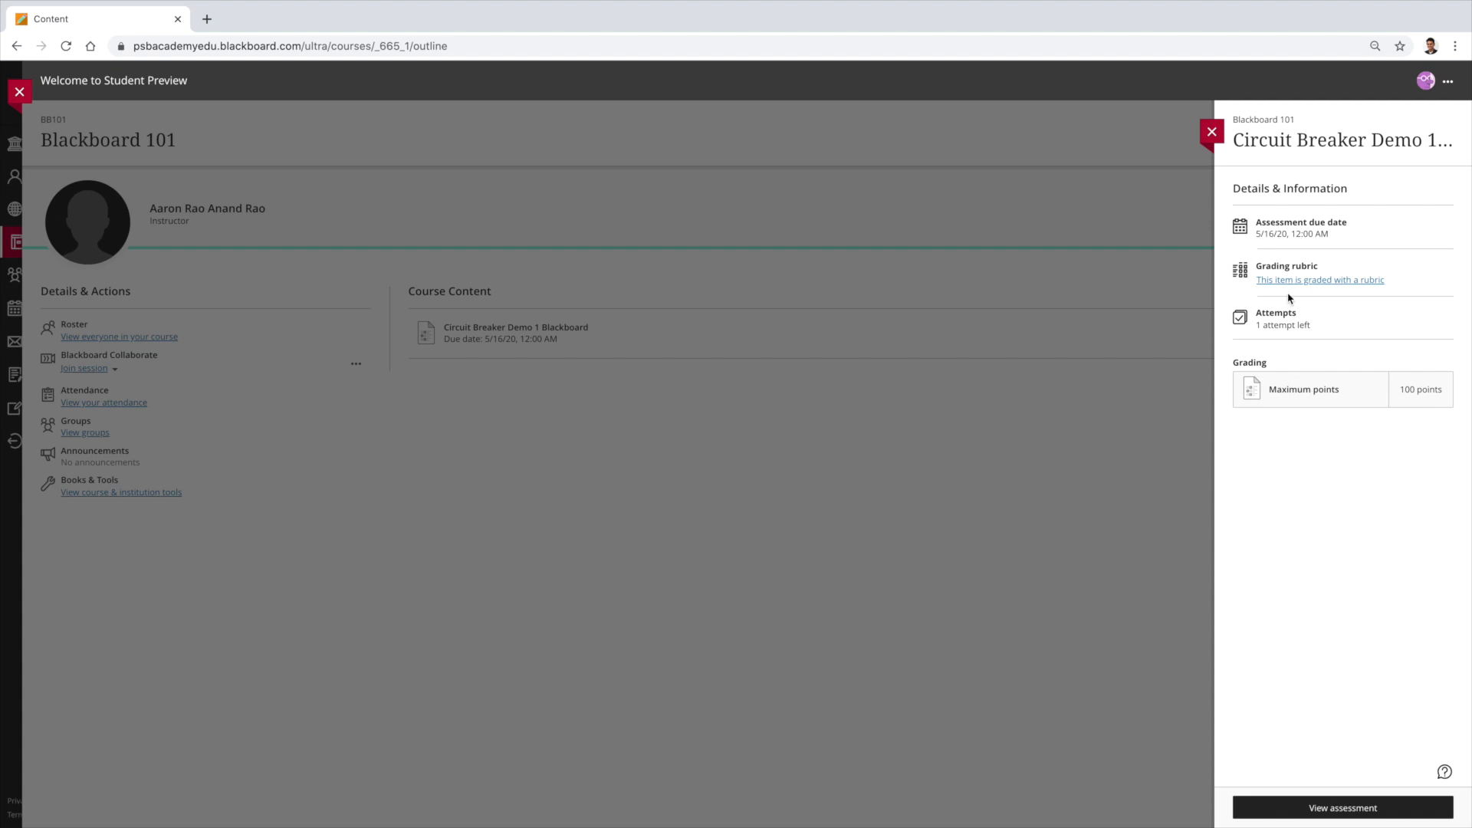
click(1325, 807)
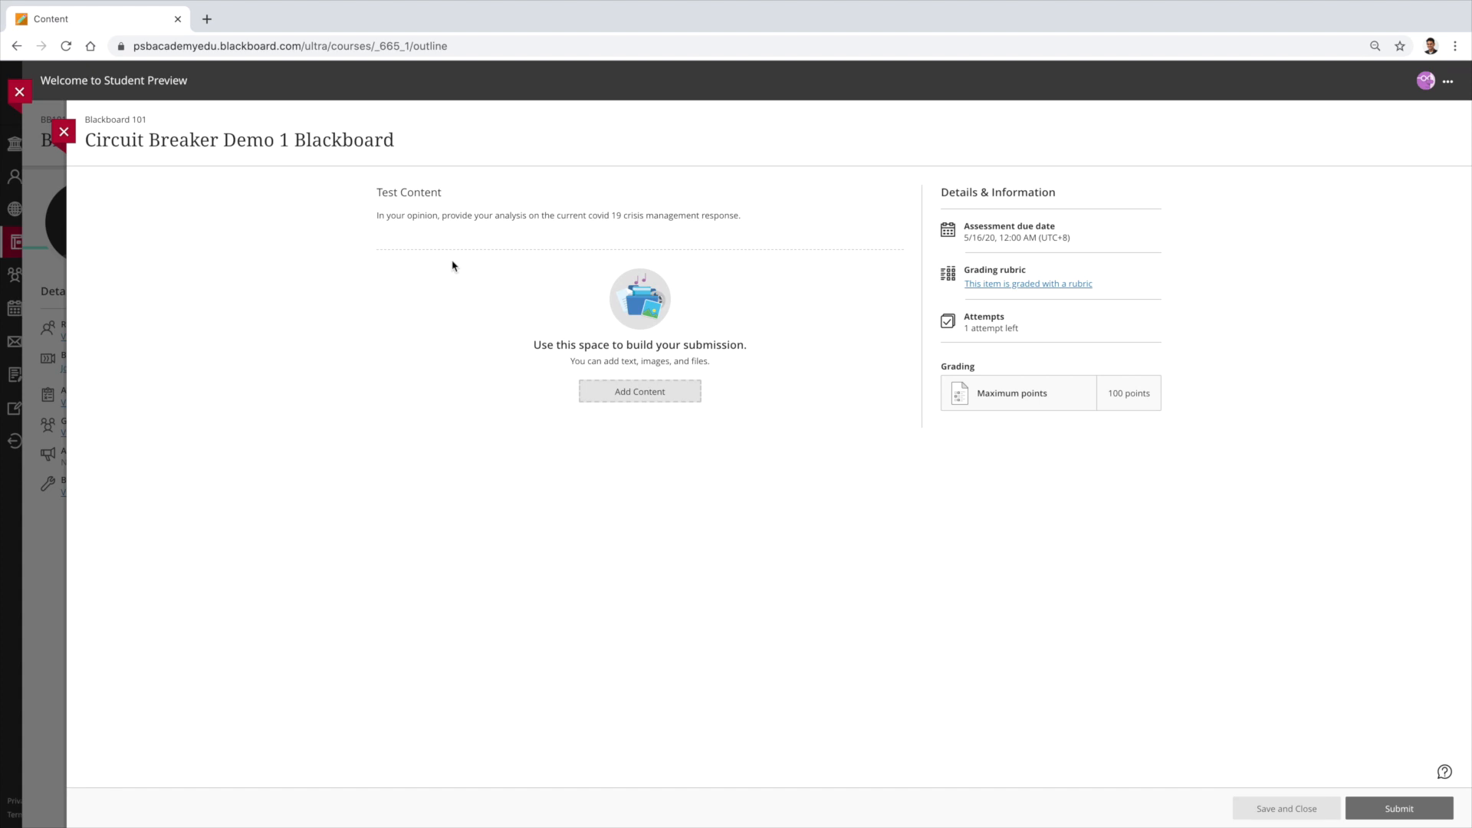
Enter "In my opinion, blablabla" as the test submission text and end the student preview without submitting
click(651, 394)
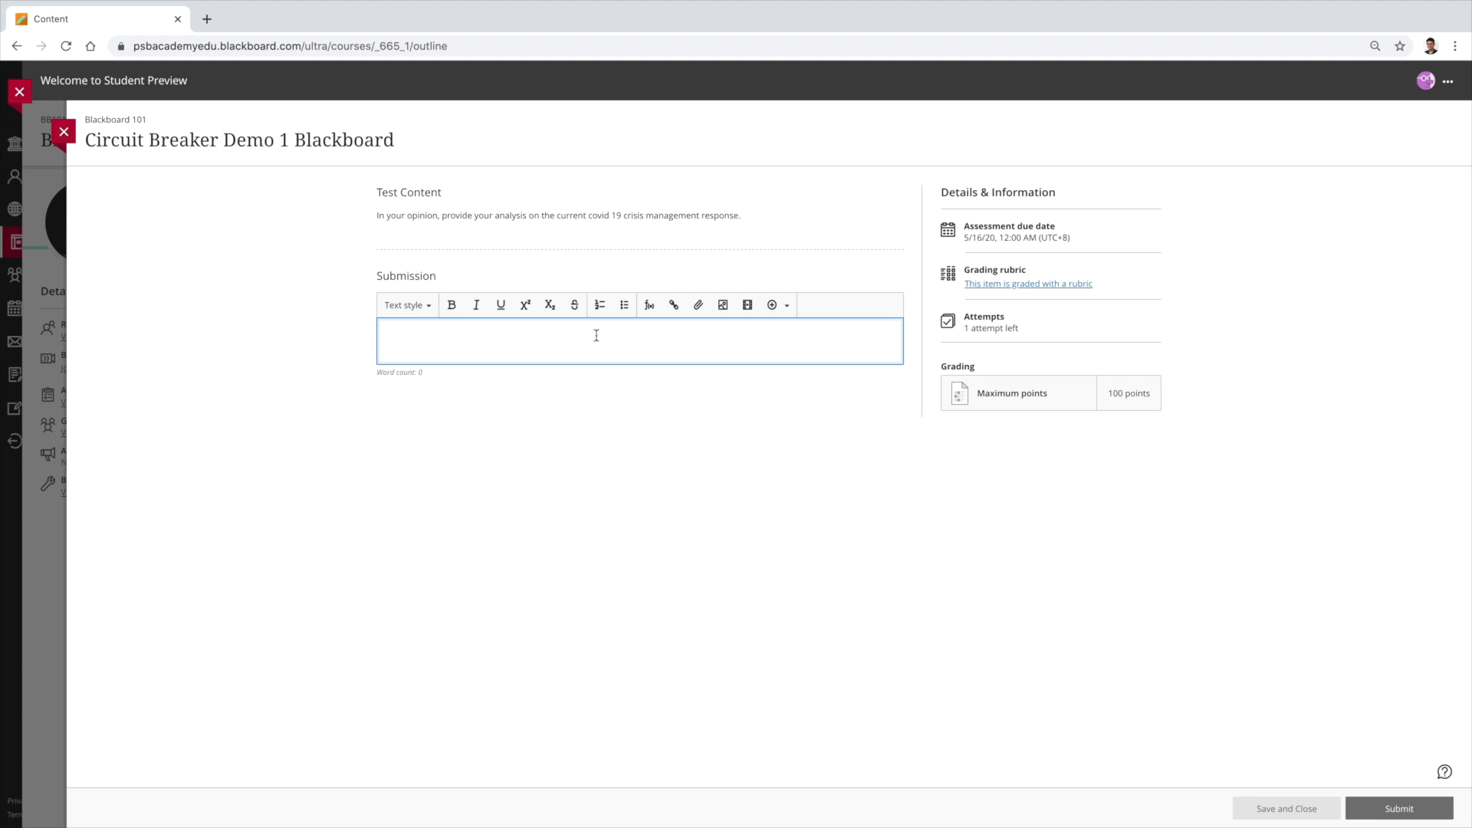
text(In my opinion, blablabla)
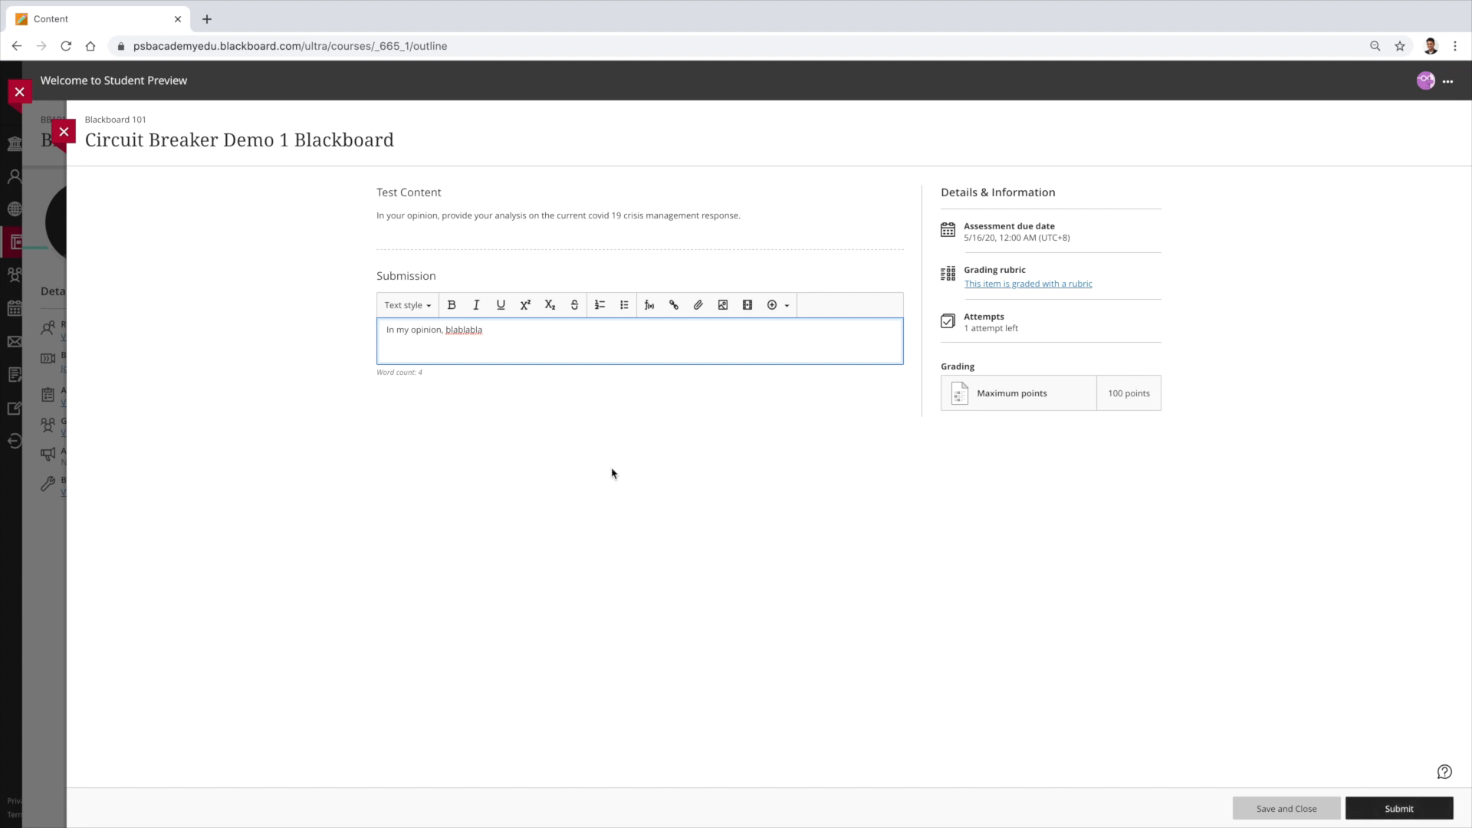
click(76, 137)
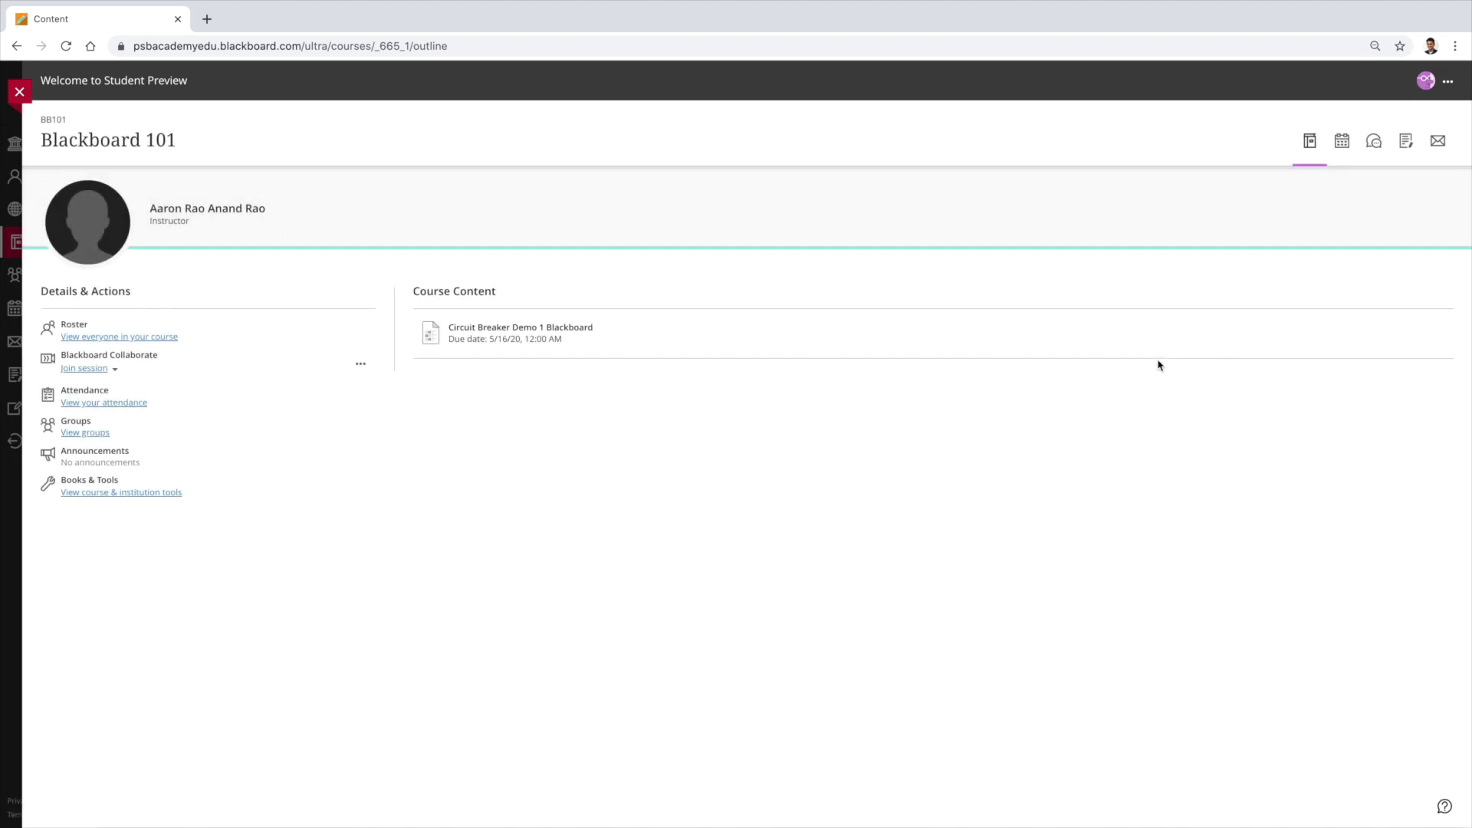
click(20, 93)
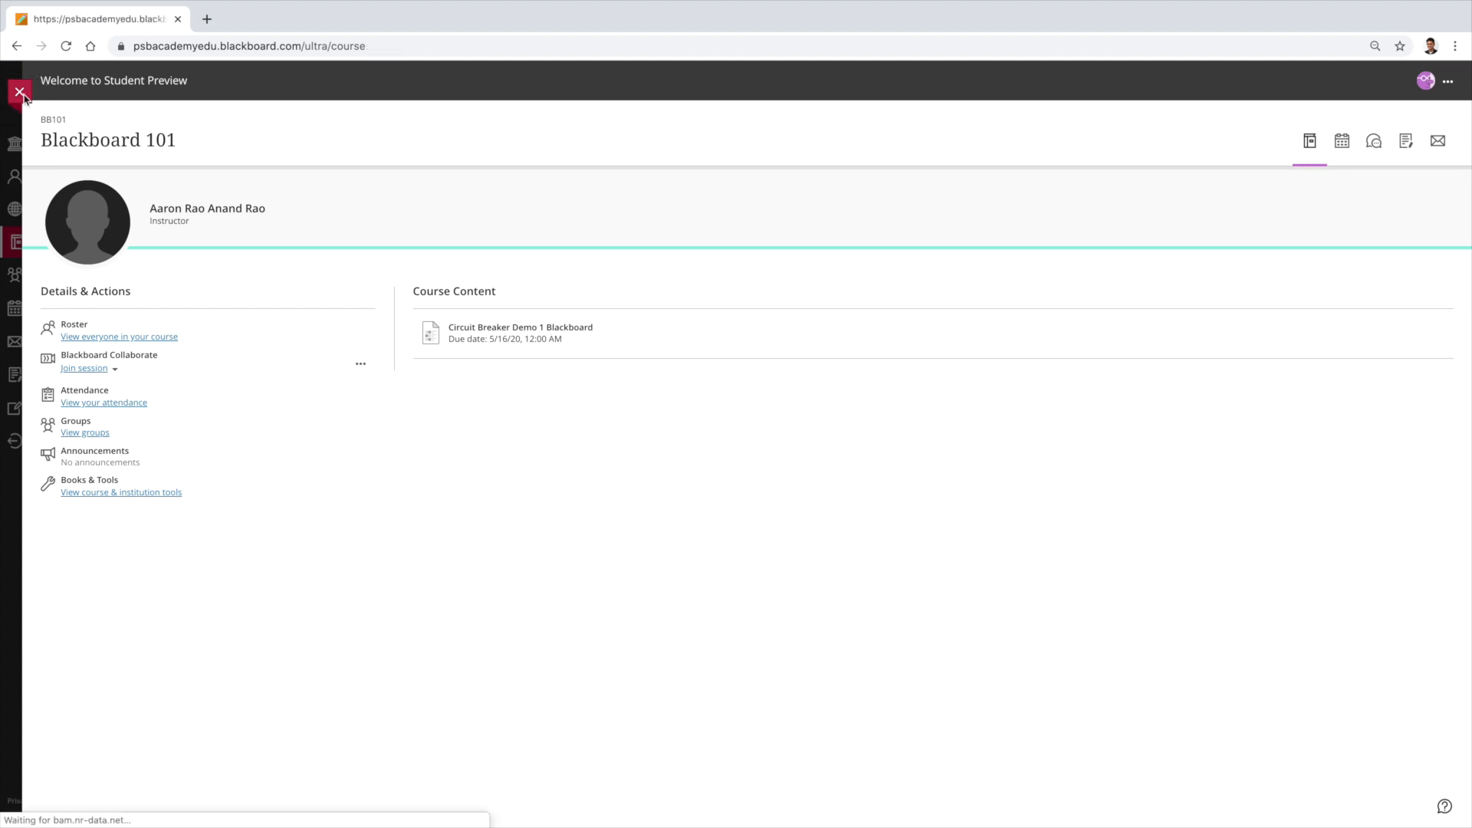
click(197, 292)
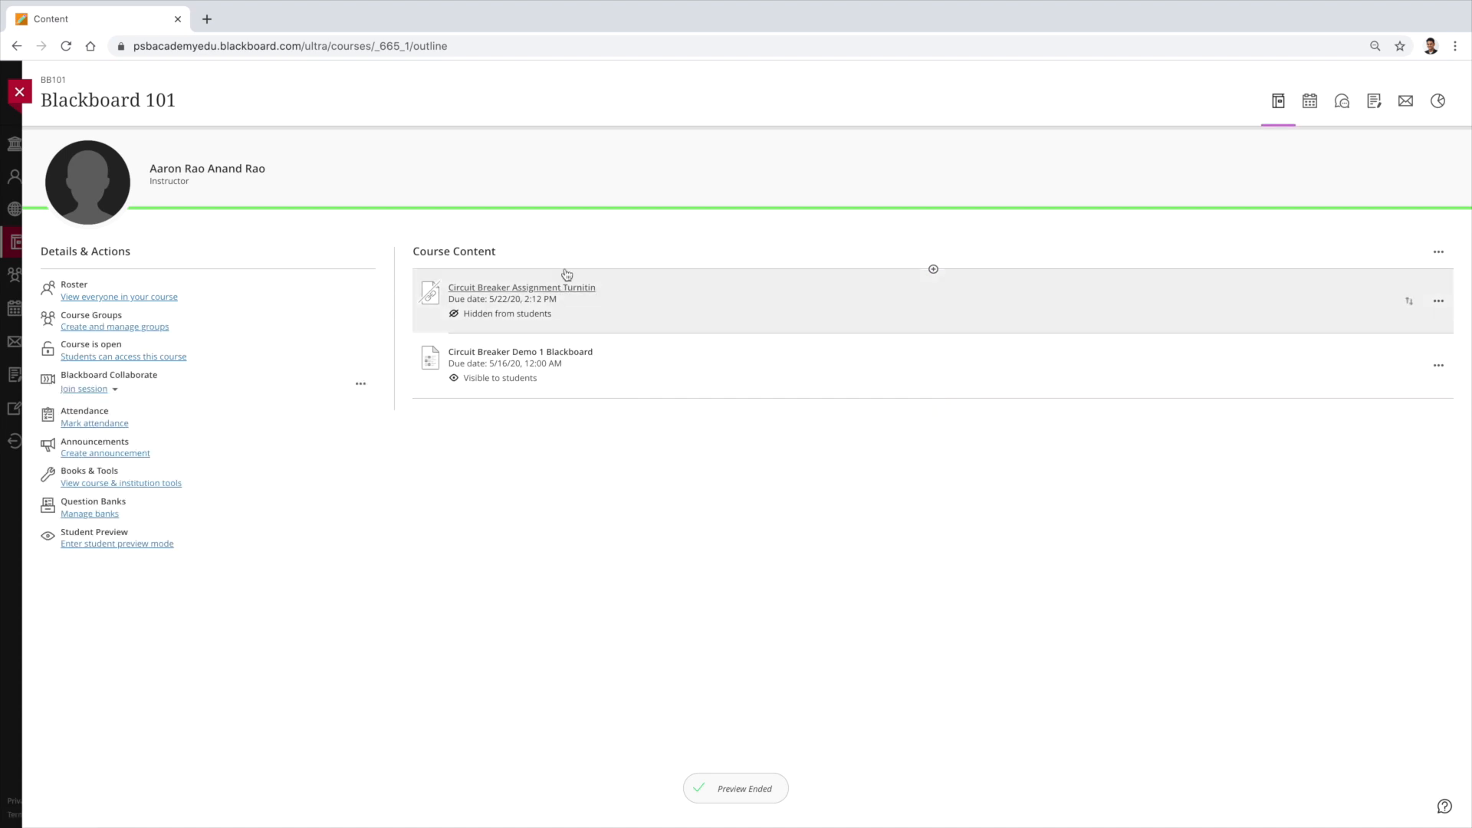
Open the test student's grading template from the Circuit Breaker Assignment Turnitin inbox and look through the page in Feedback Studio
click(563, 296)
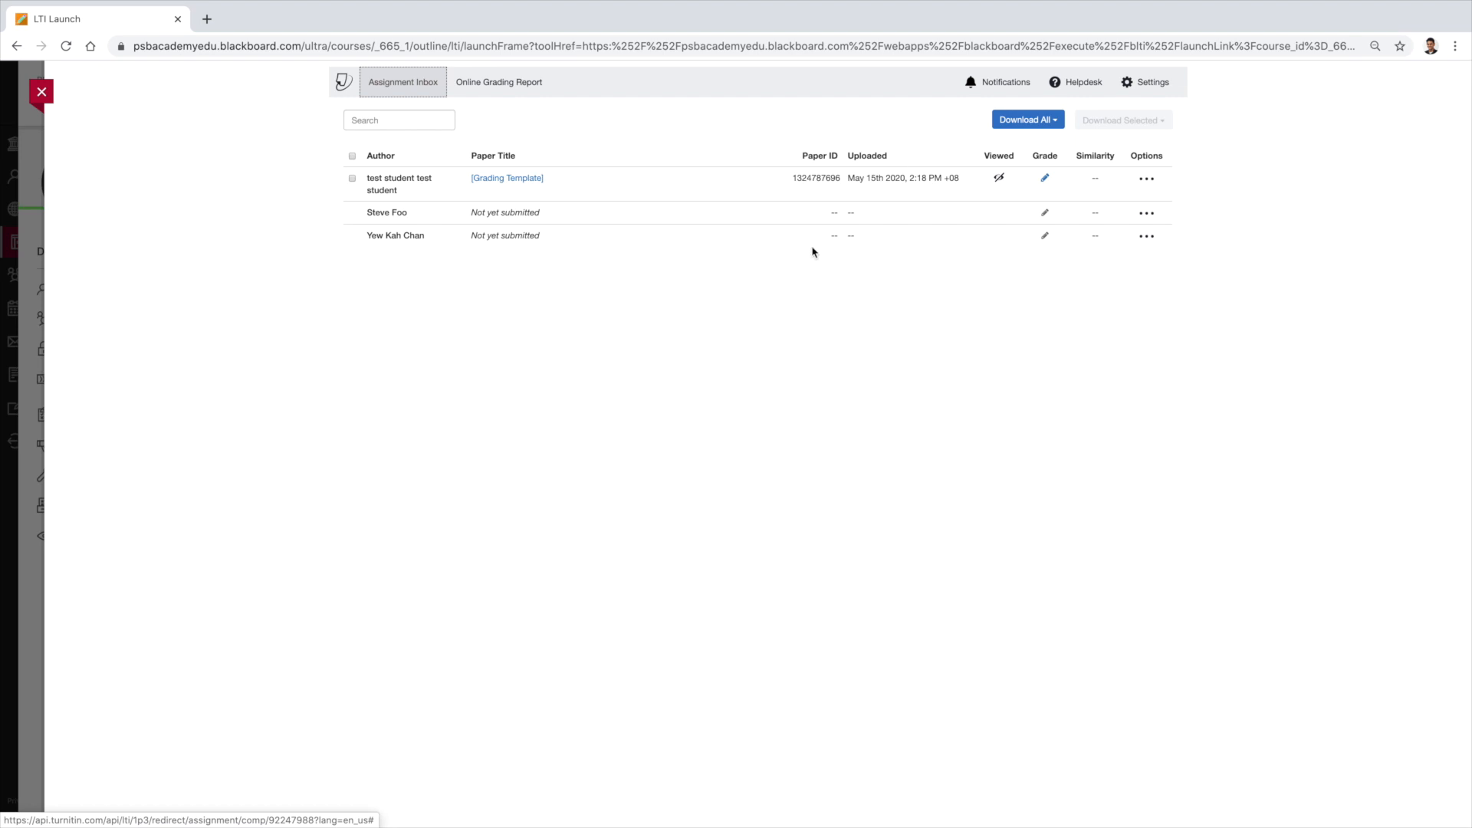
click(1046, 180)
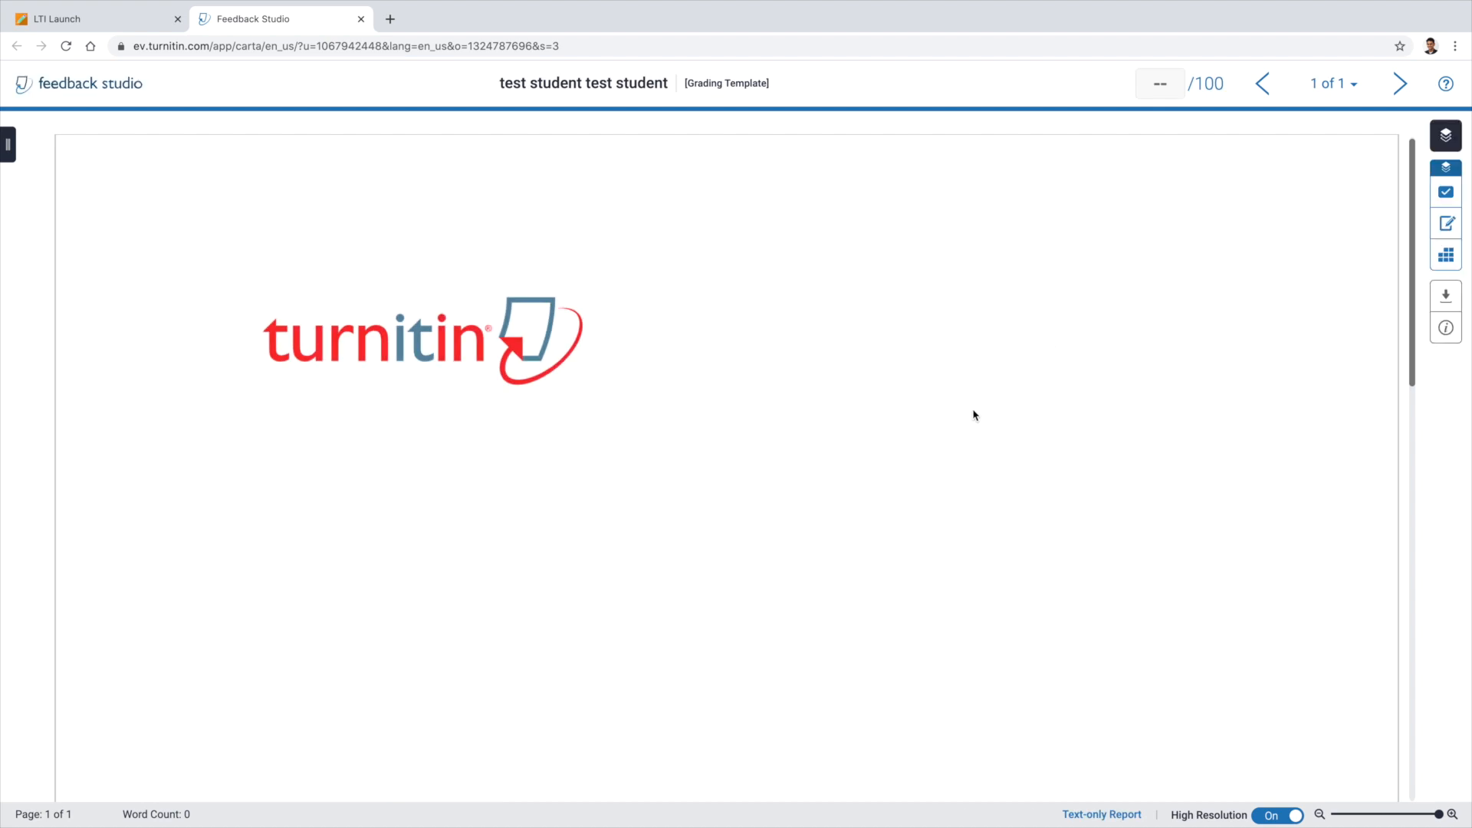
scroll(970, 423, down, 10)
scroll(968, 428, up, 10)
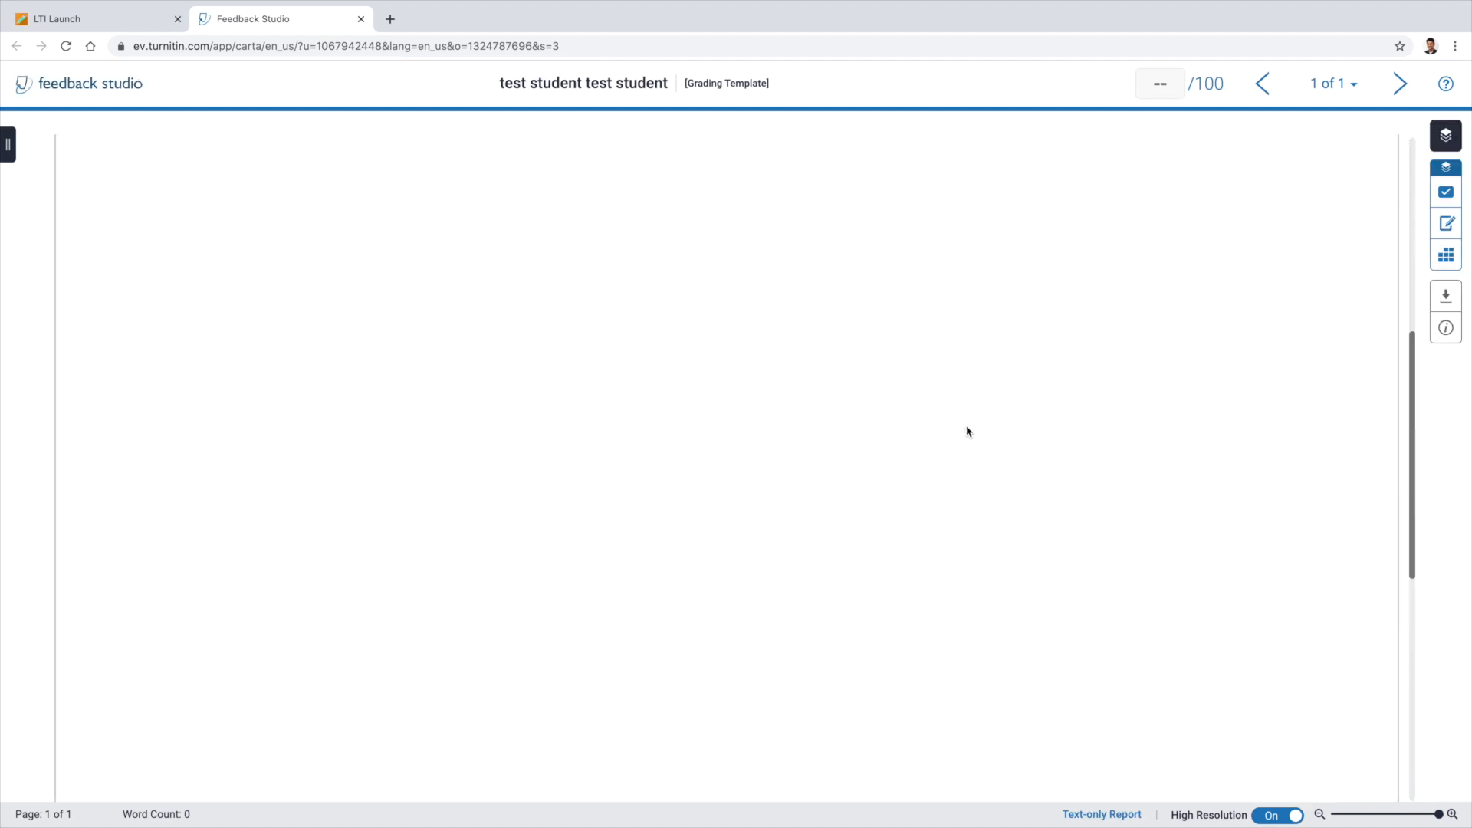
scroll(962, 441, down, 10)
scroll(961, 445, up, 9)
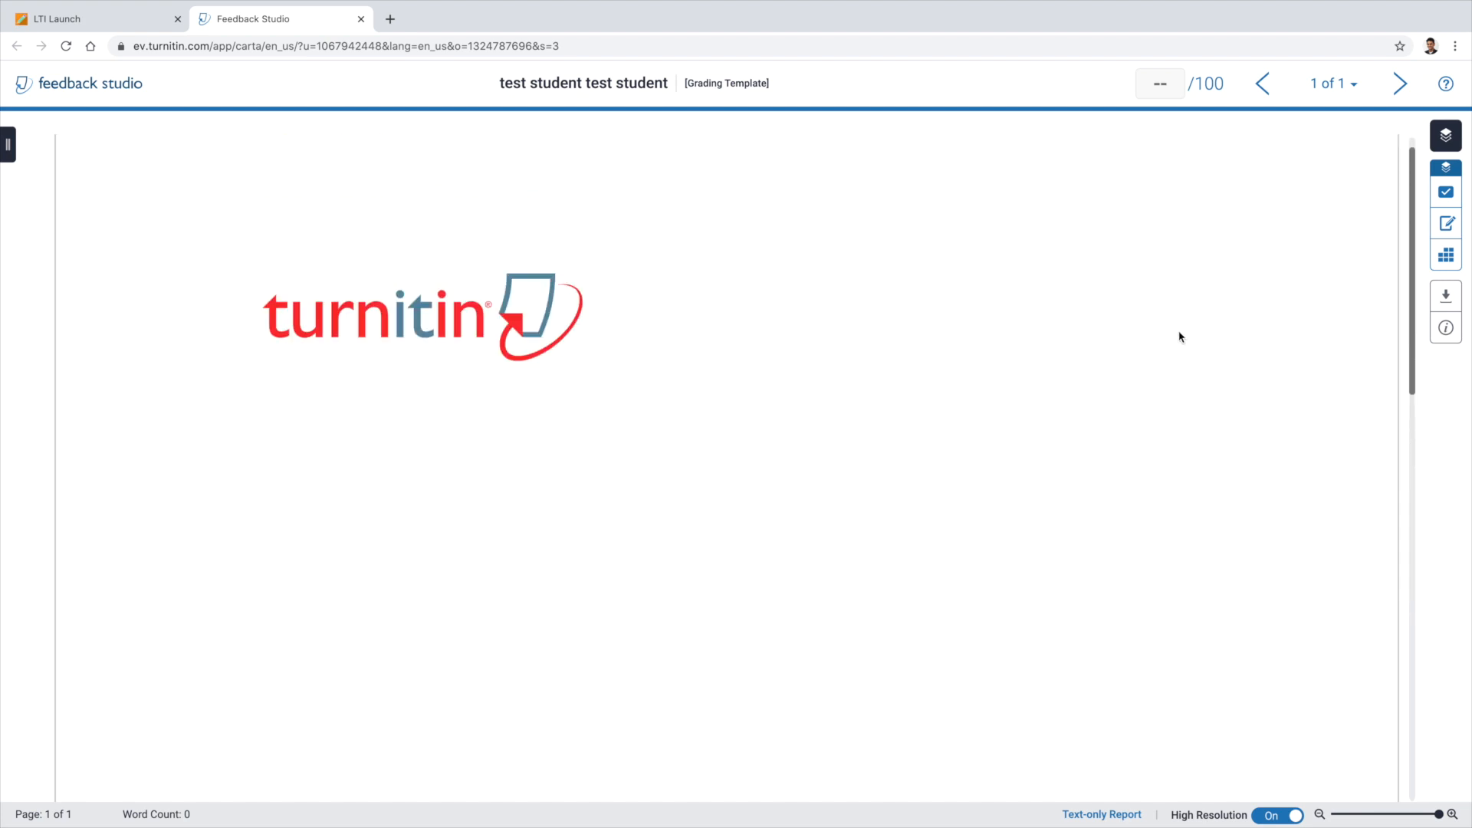
Show the submission's rubric area and open the rubric manager
click(1444, 257)
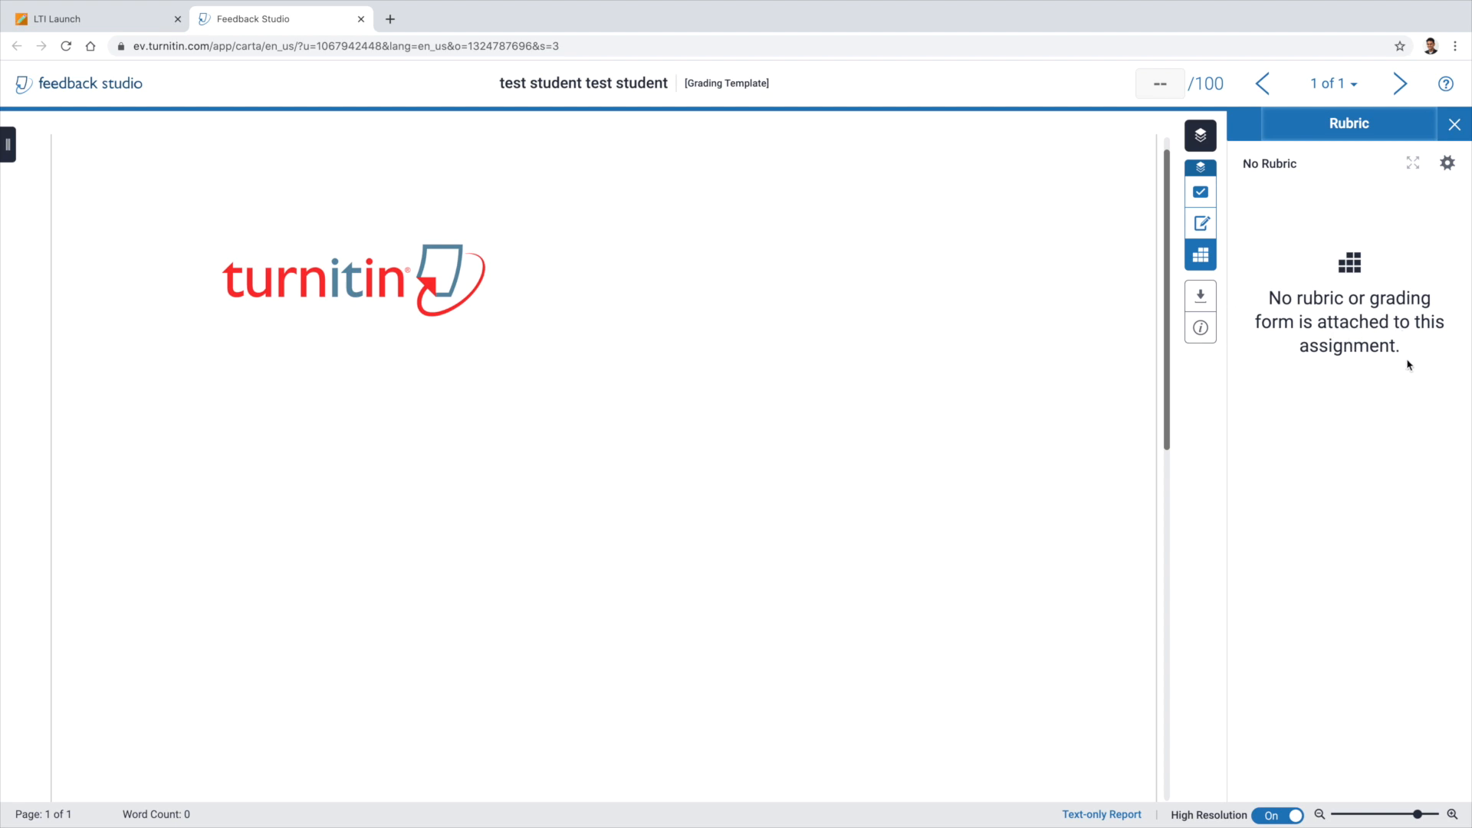
click(1447, 164)
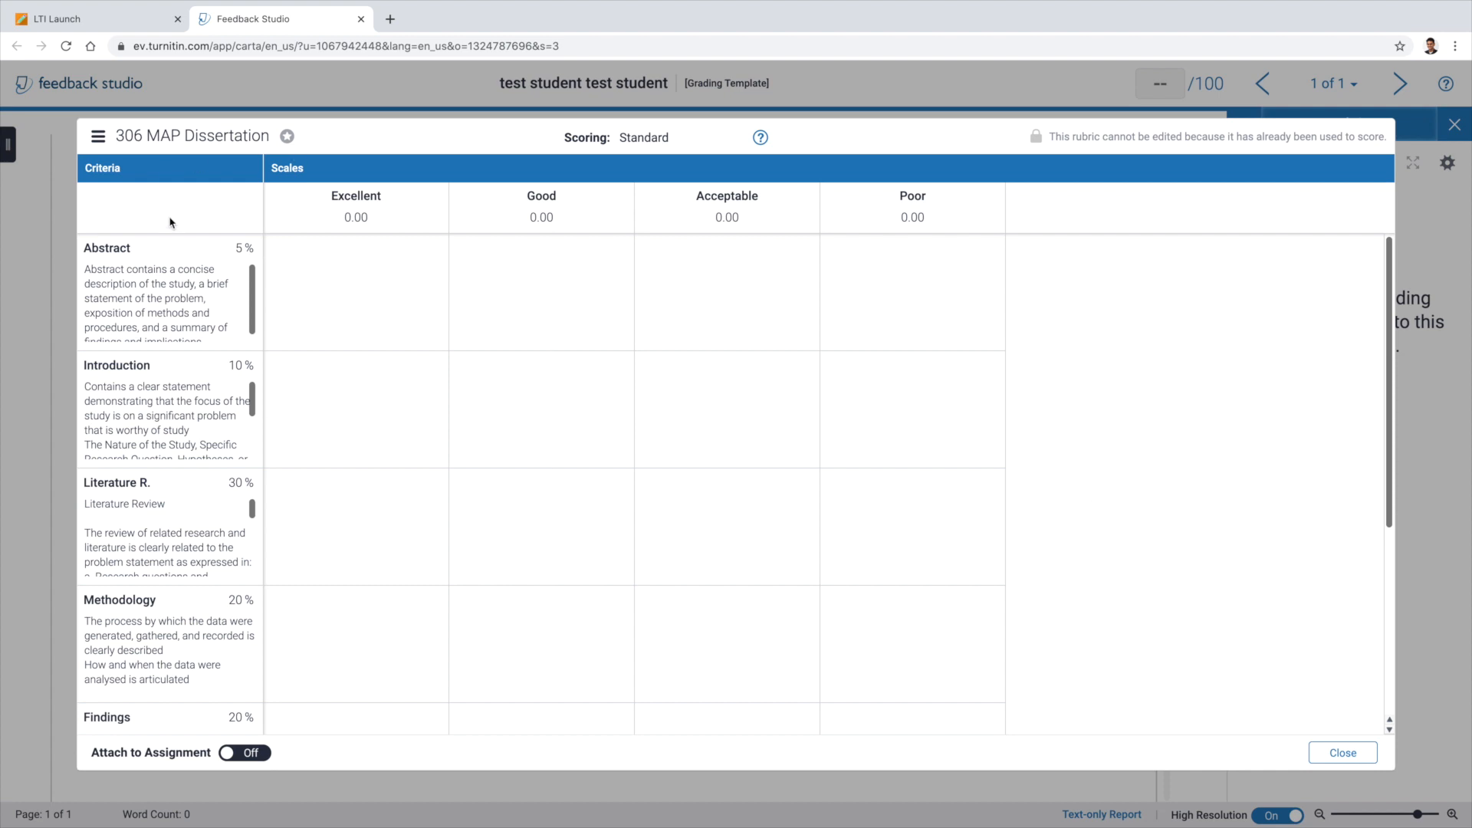
click(105, 145)
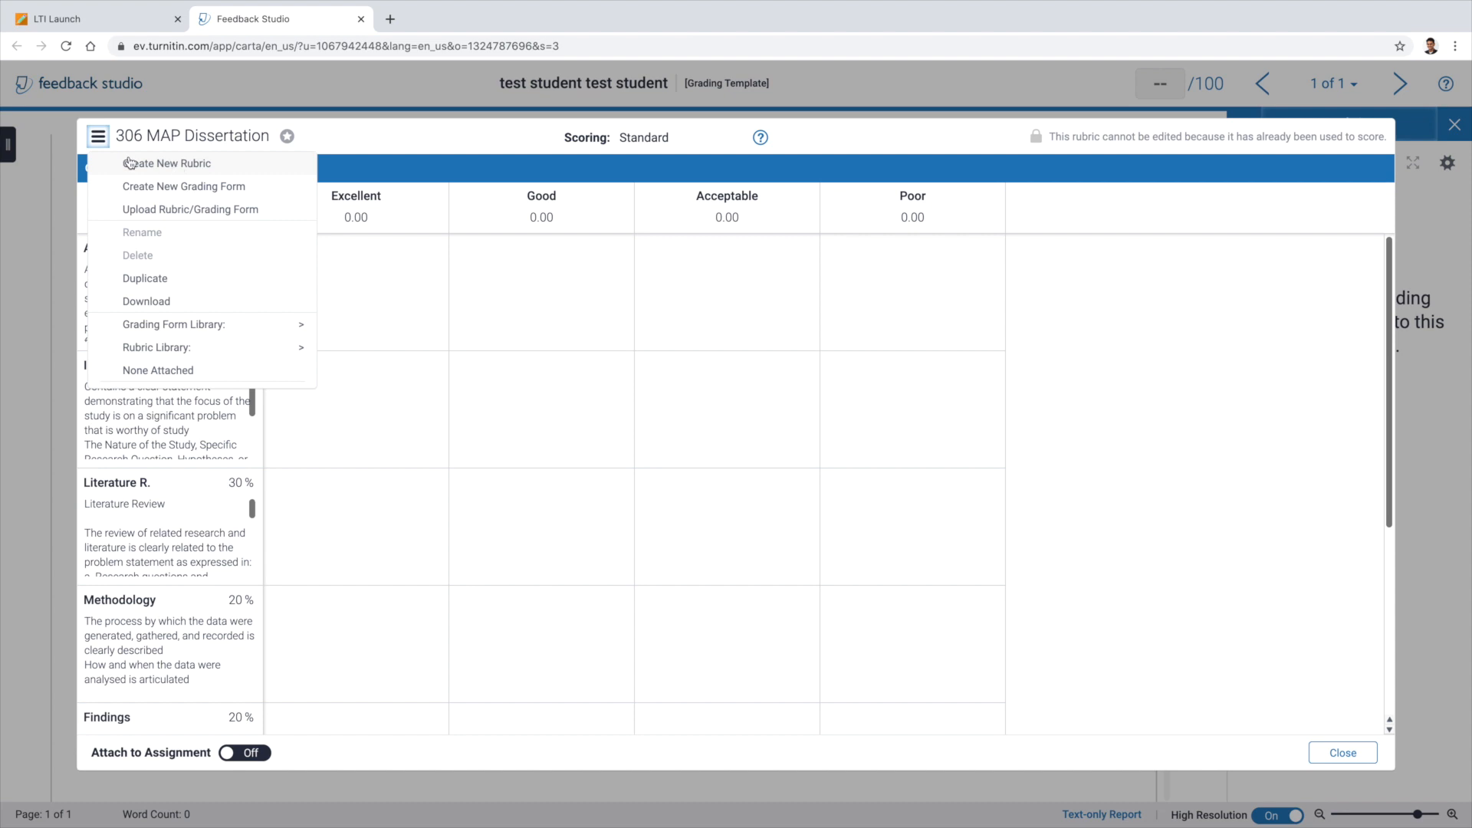
click(152, 166)
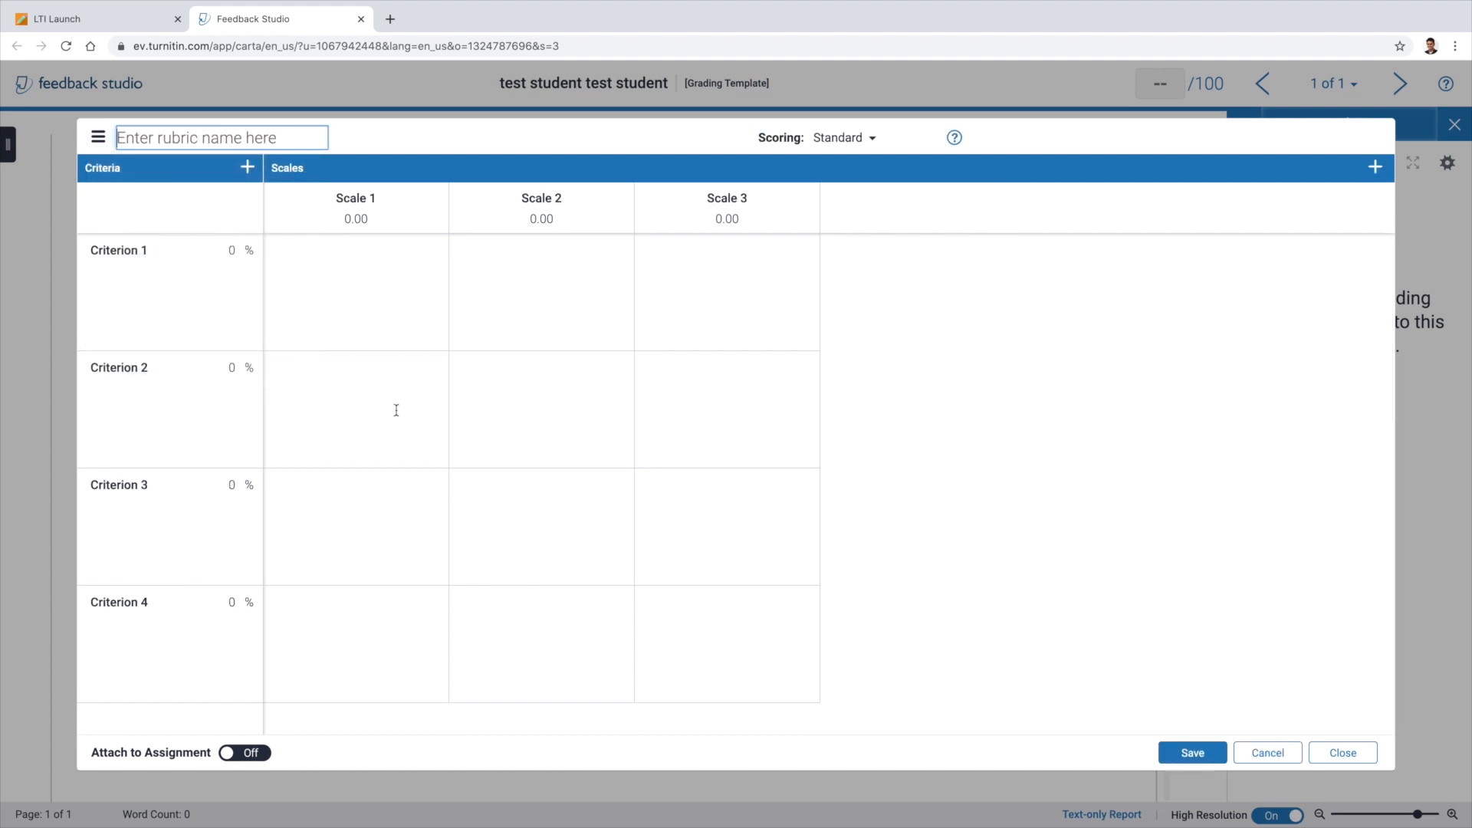
click(385, 196)
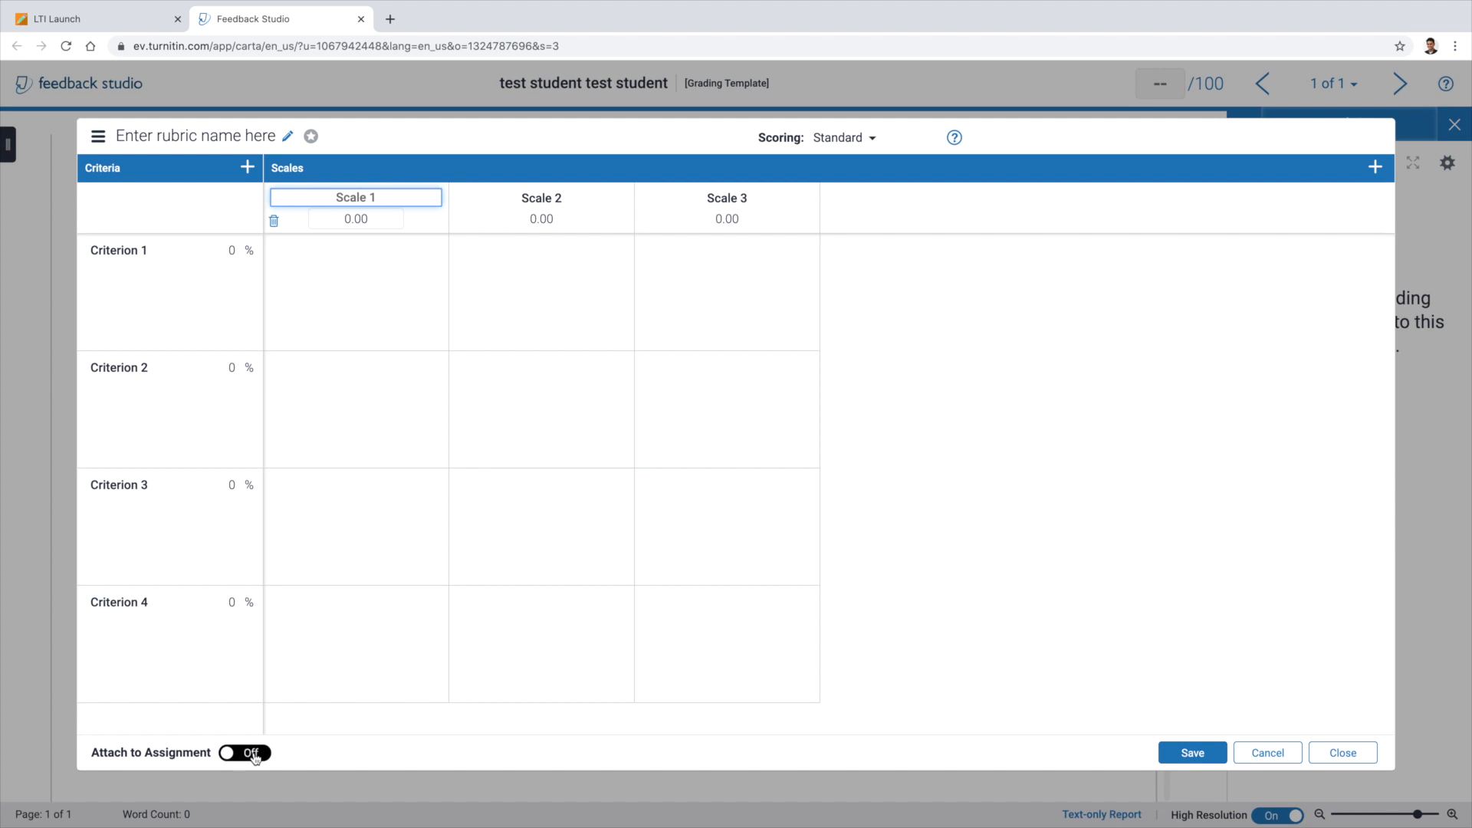
click(229, 756)
click(904, 377)
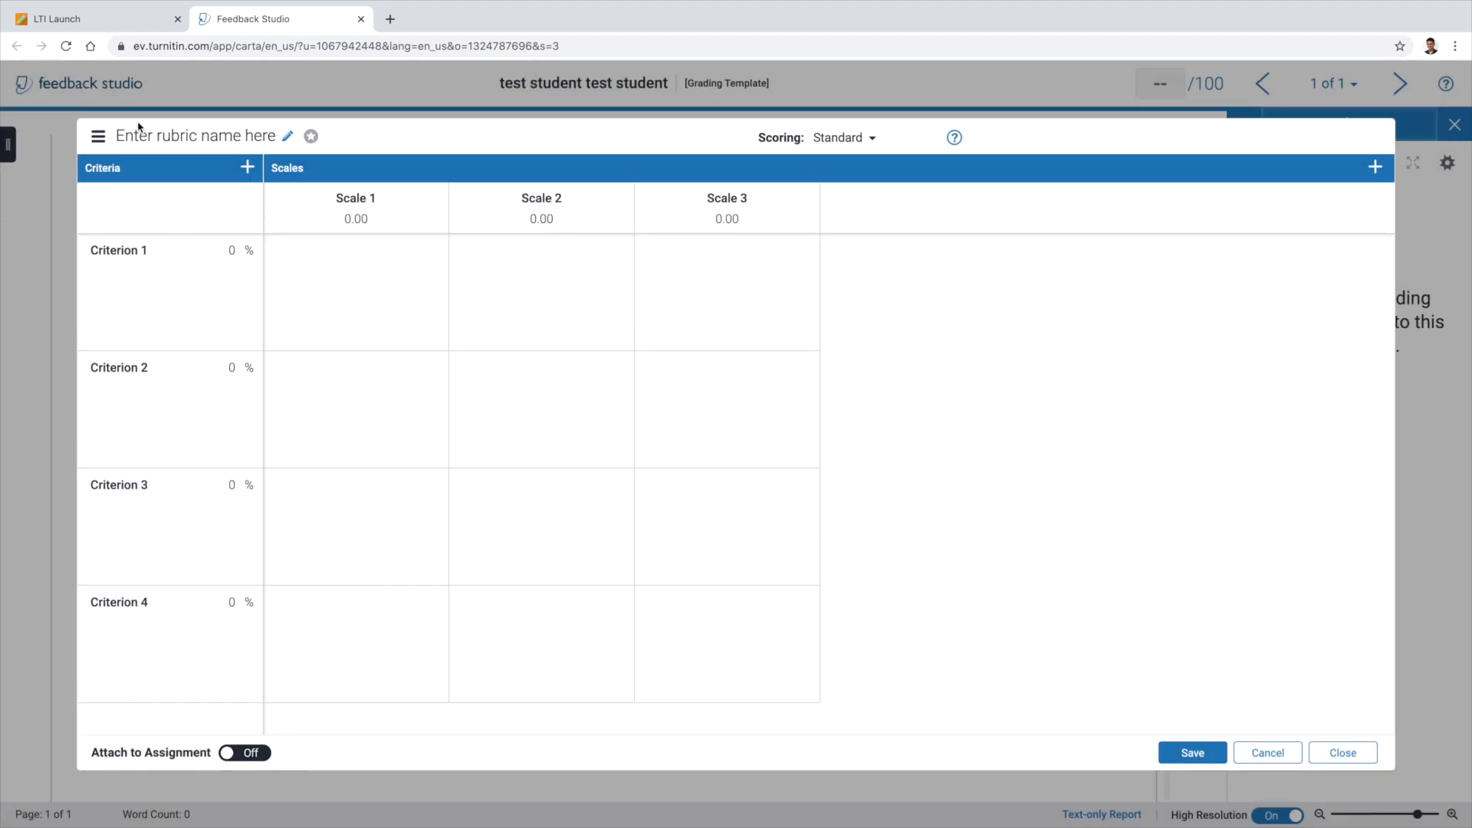
click(95, 138)
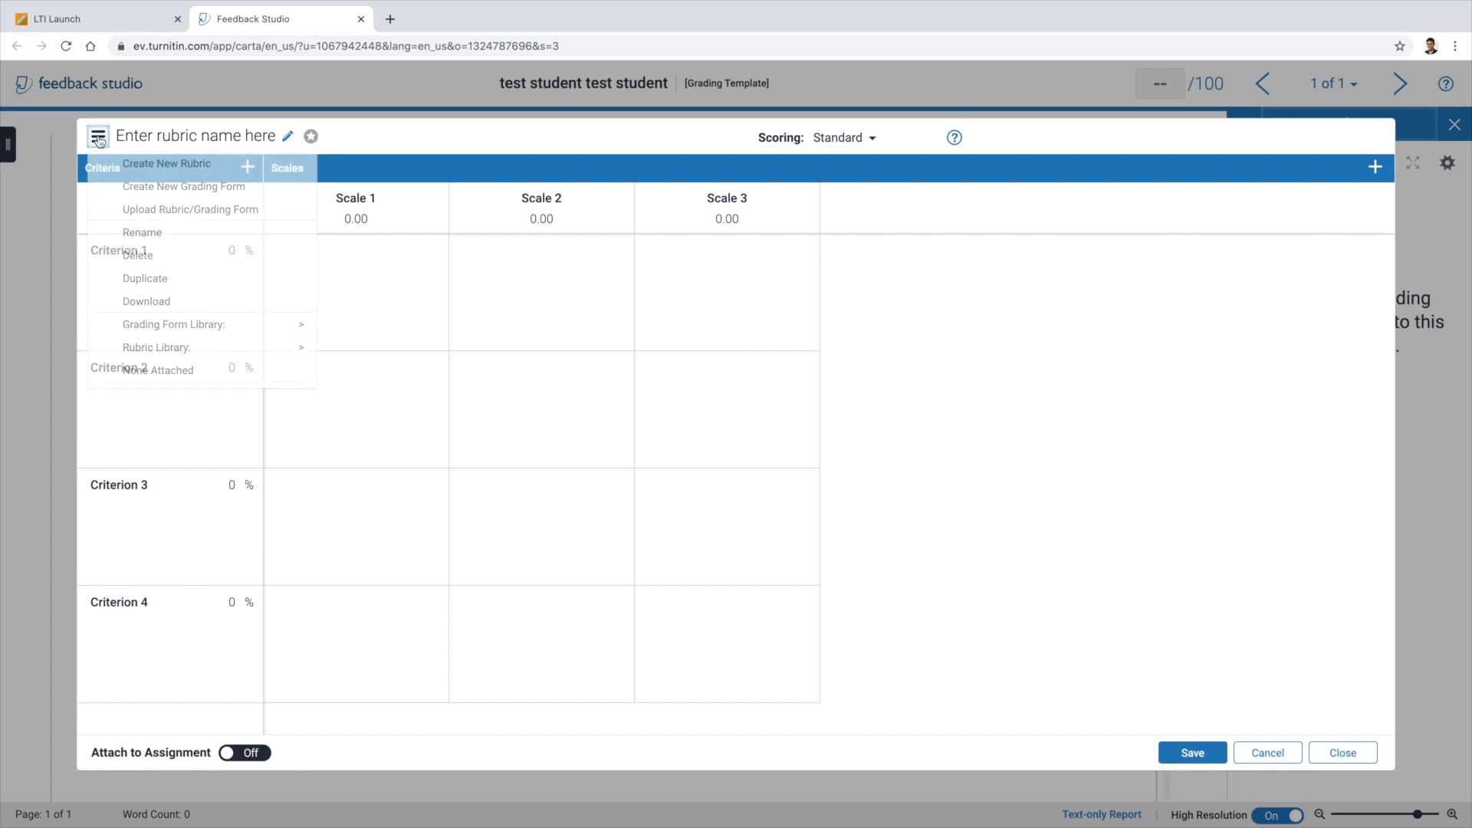
click(1274, 752)
click(896, 366)
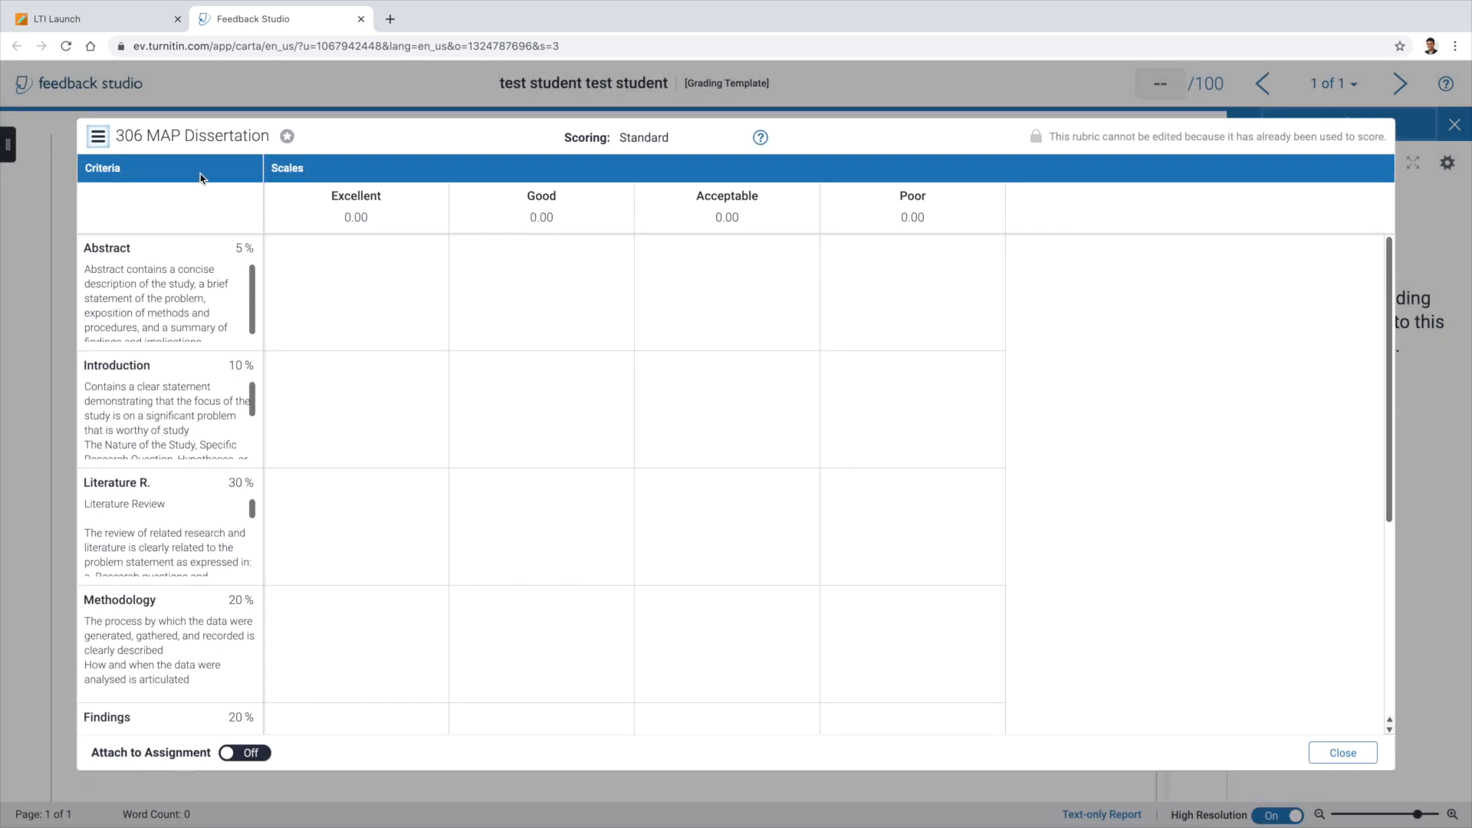
Look through the 306 MAP Dissertation rubric, attach it to the assignment and close the rubric manager
scroll(299, 429, down, 5)
scroll(287, 328, up, 1)
scroll(287, 329, up, 4)
click(257, 755)
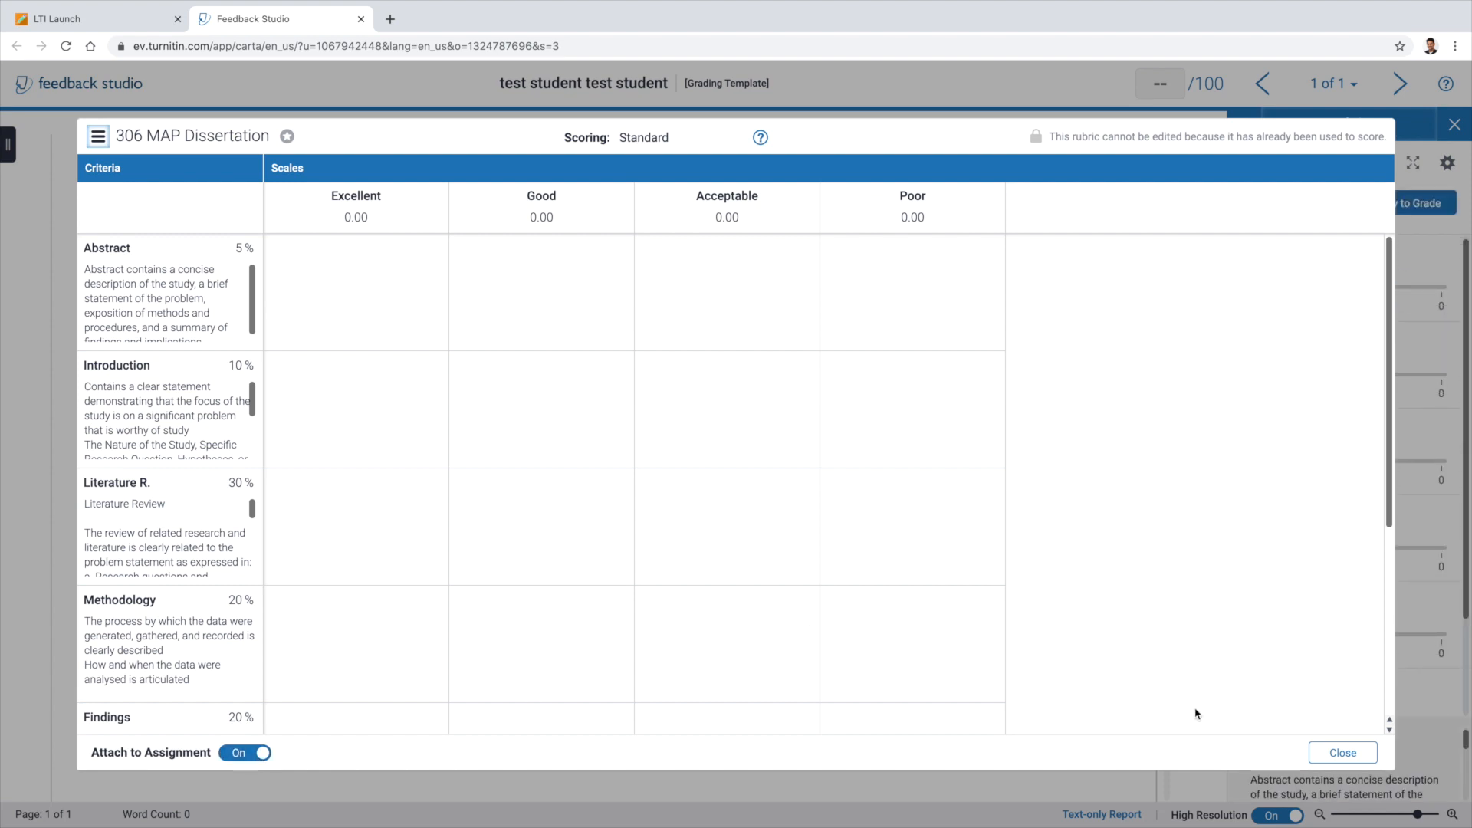
click(1323, 755)
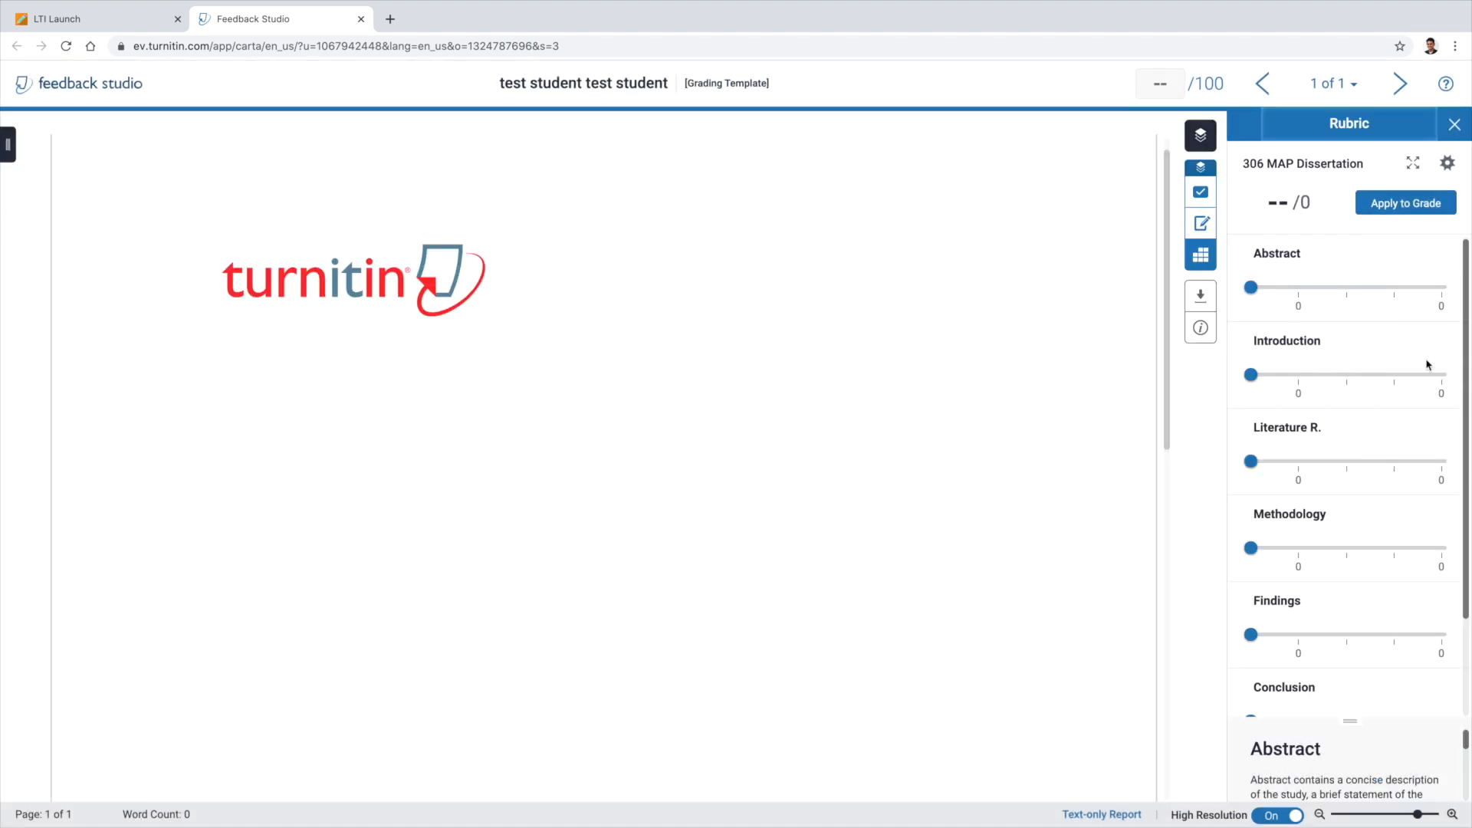
Rate Abstract and Literature R. as Acceptable, Introduction and Findings as Good, and Methodology as Excellent in the rubric
scroll(1369, 635, down, 2)
scroll(1356, 627, up, 2)
scroll(1354, 628, down, 1)
scroll(1289, 283, up, 1)
click(1402, 295)
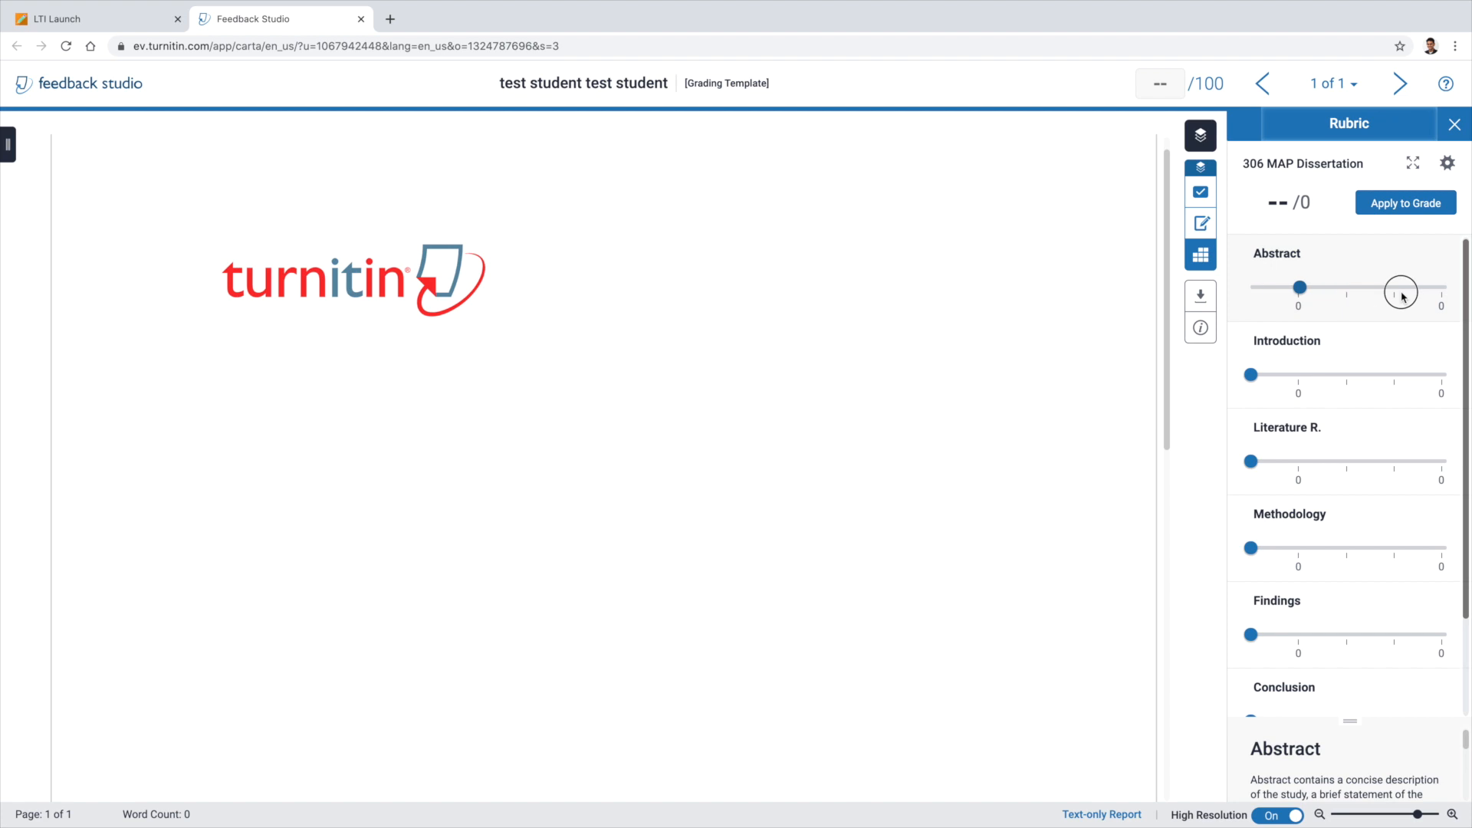
click(1325, 371)
click(1369, 463)
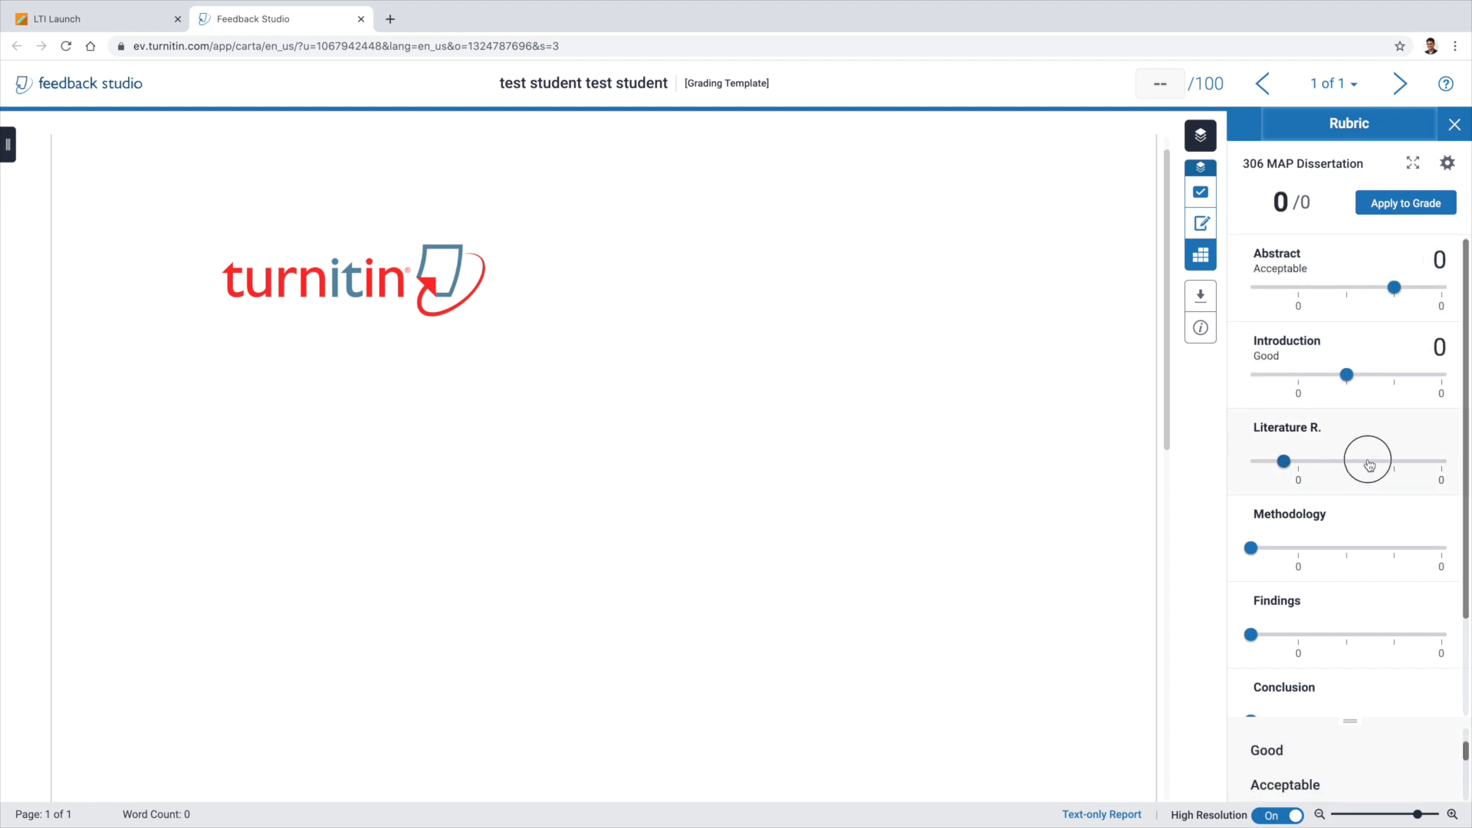
click(1335, 558)
click(1261, 554)
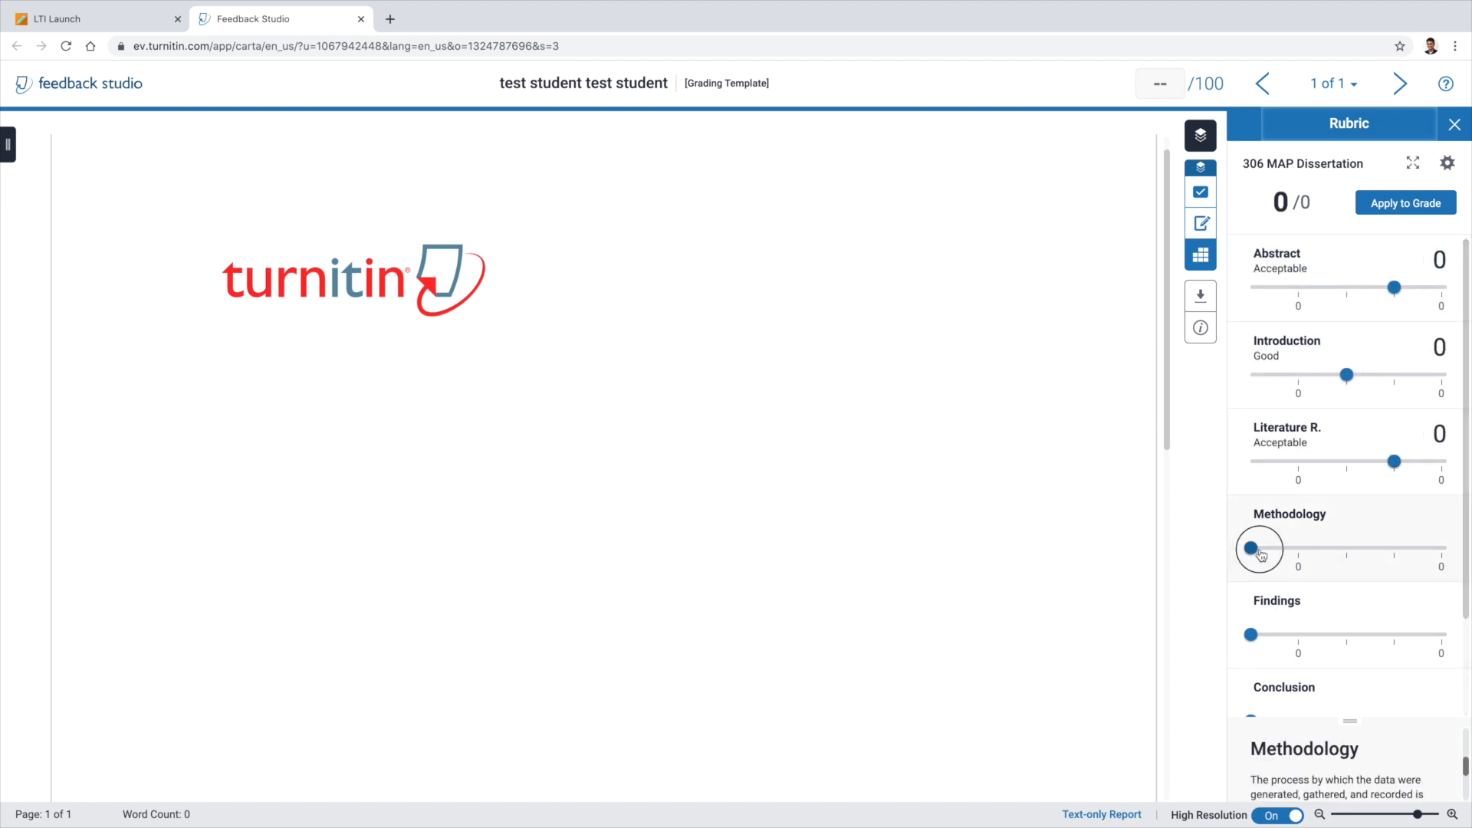
drag(1261, 553, 1299, 549)
drag(1252, 634, 1346, 634)
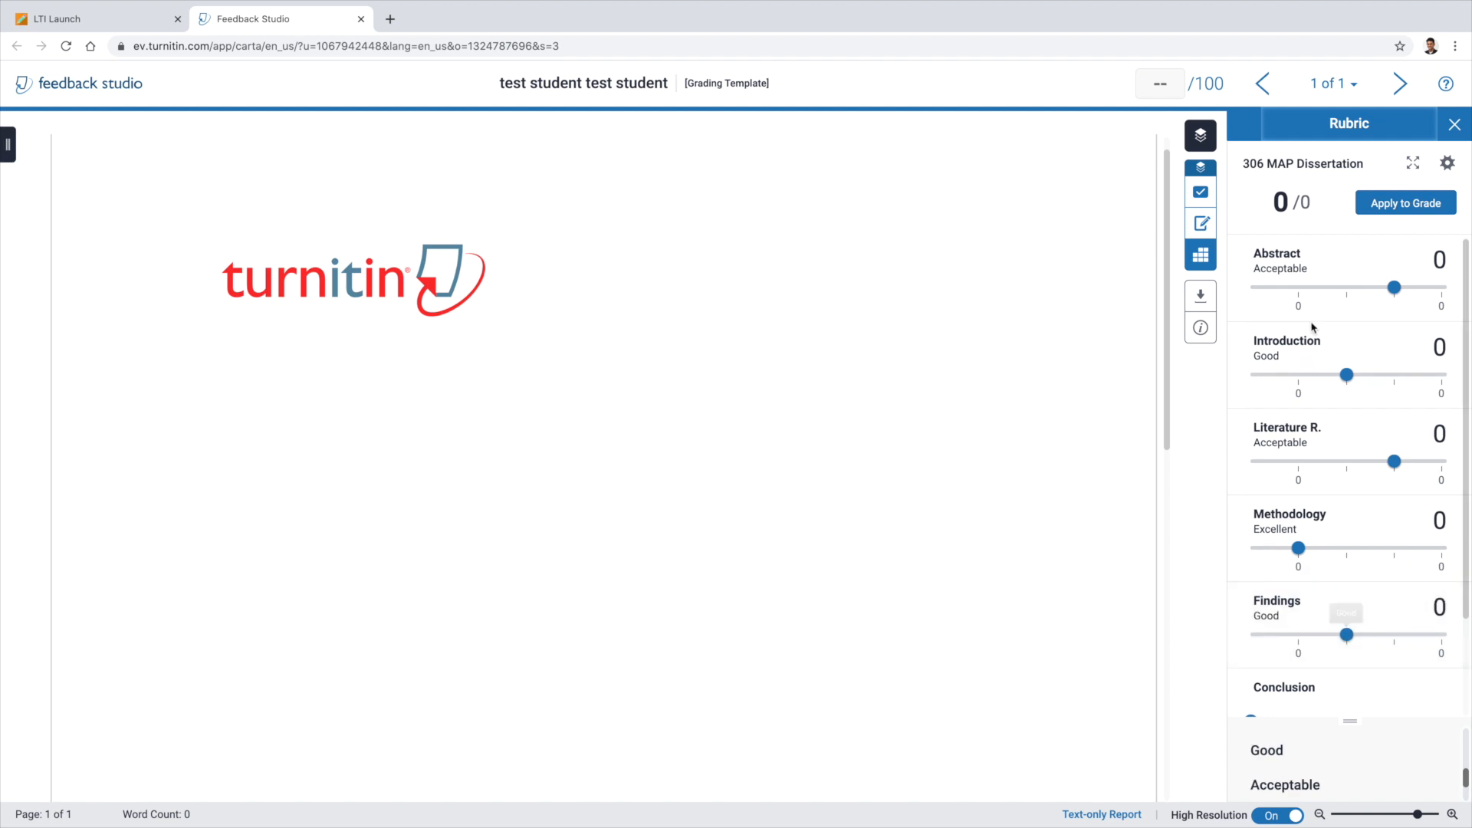
Set the submission's overall grade to 50 out of 100 and close Feedback Studio to return to the assignment inbox
click(1162, 86)
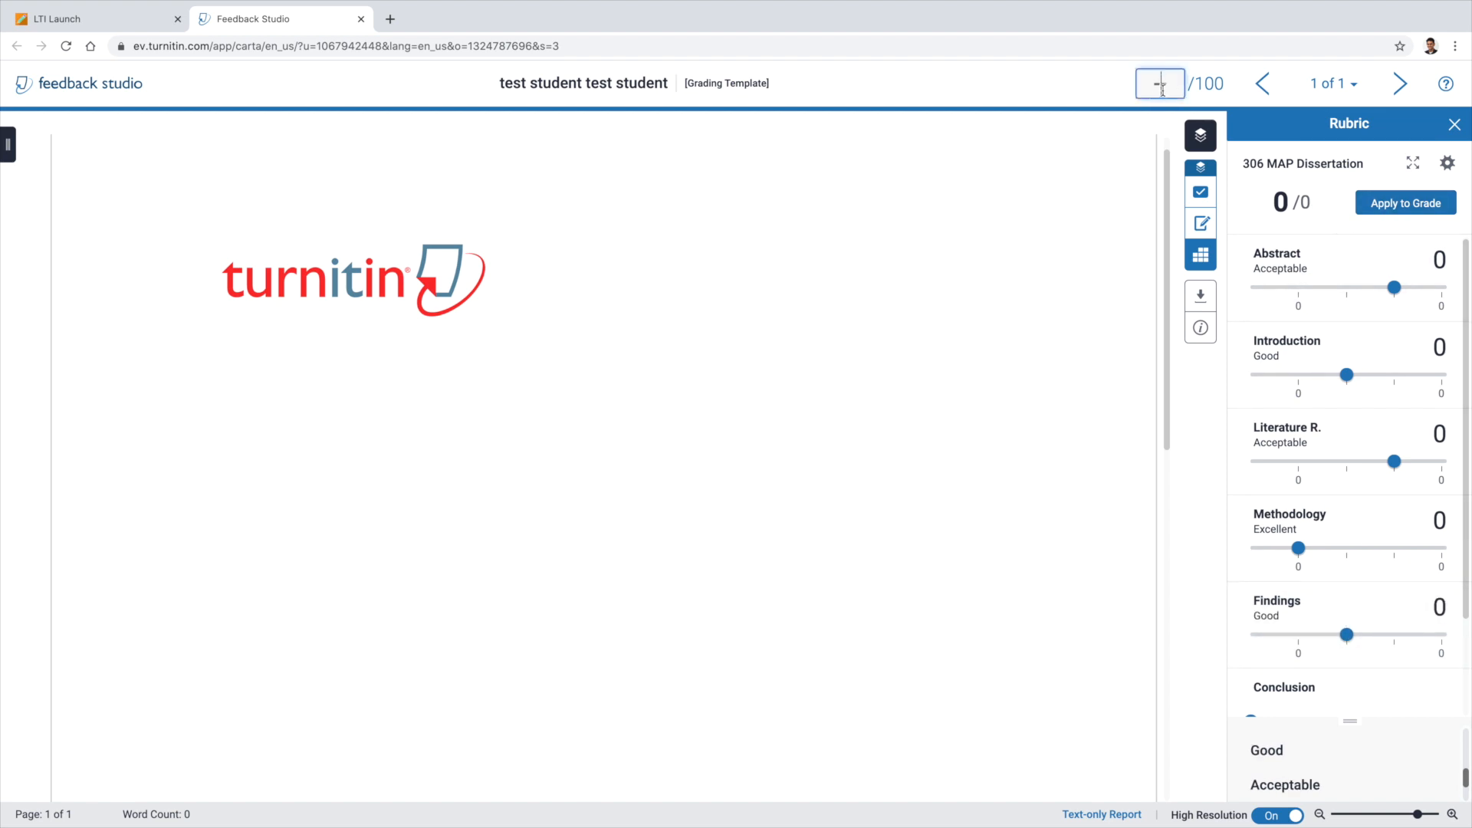
text(50)
click(1125, 90)
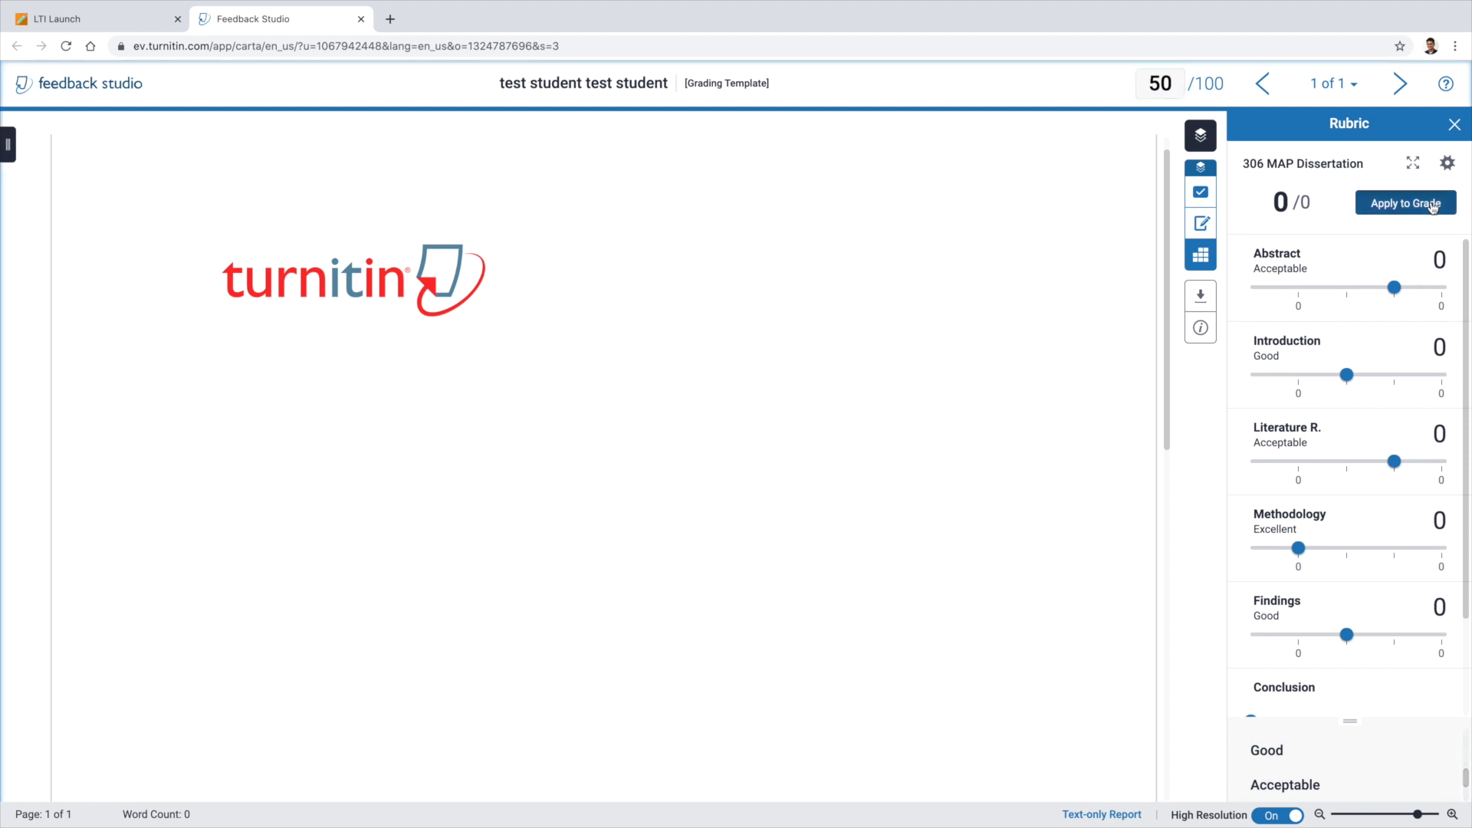
click(1166, 83)
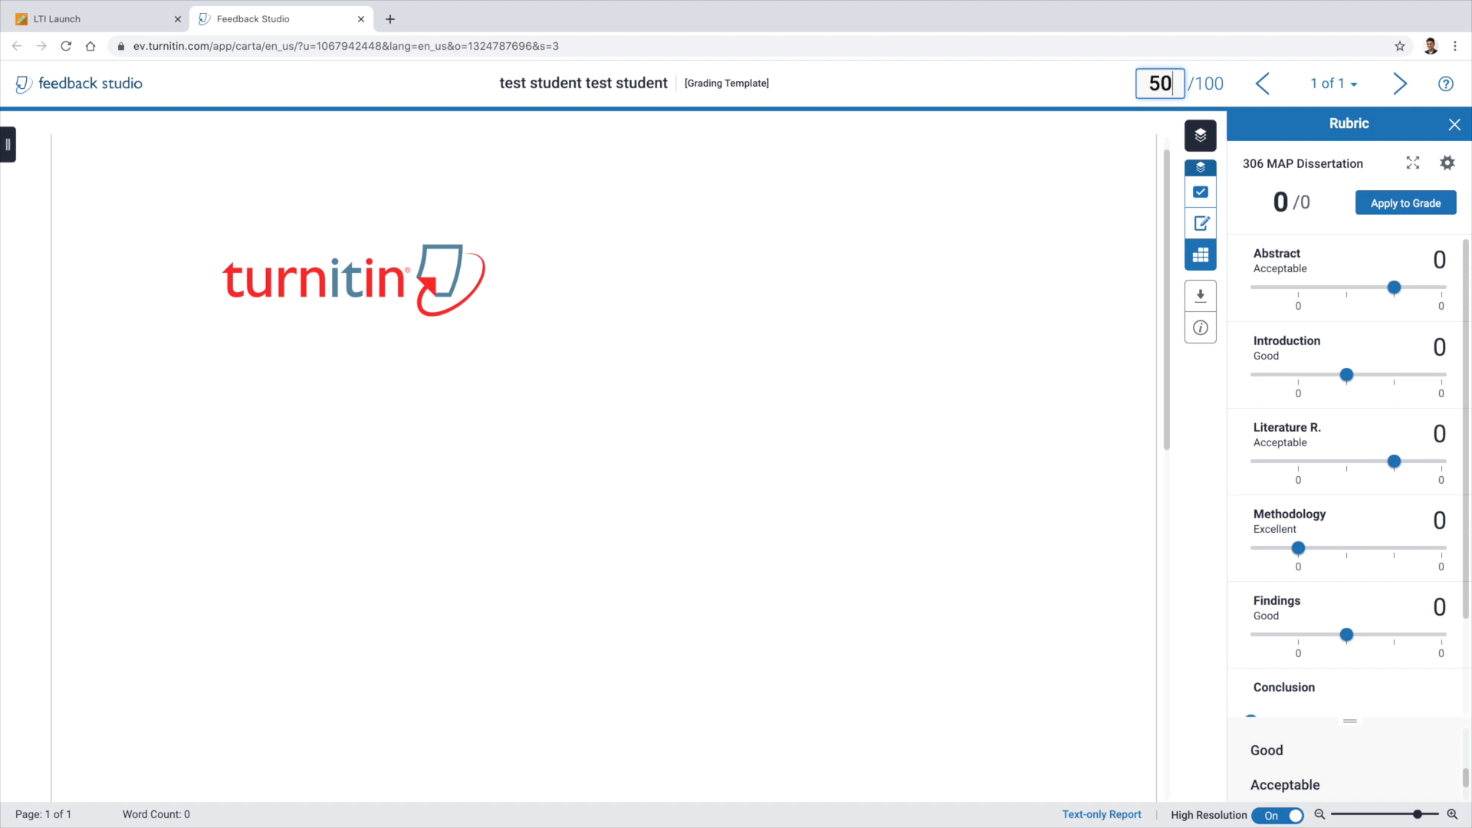
click(1048, 101)
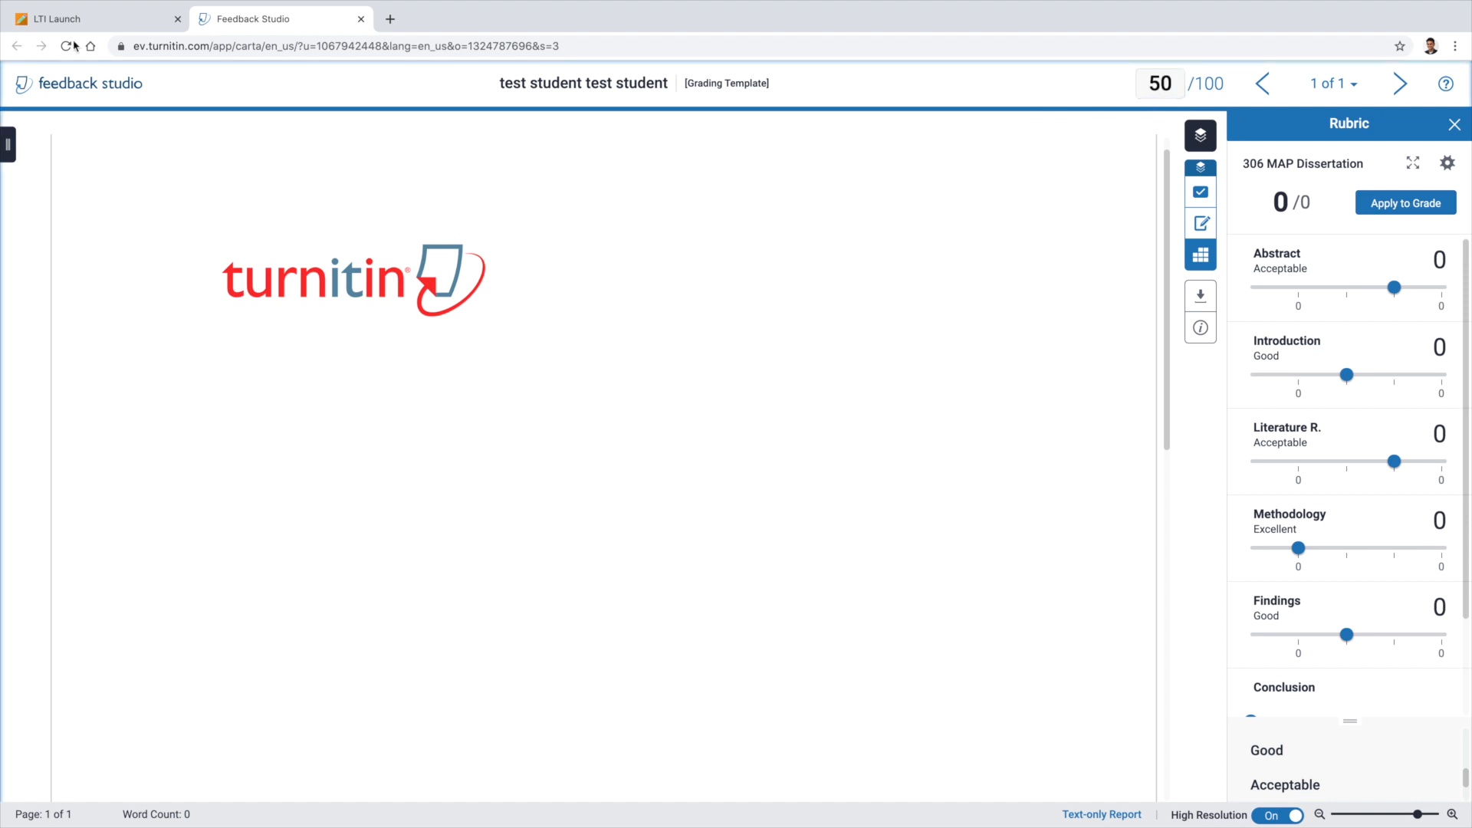
click(360, 19)
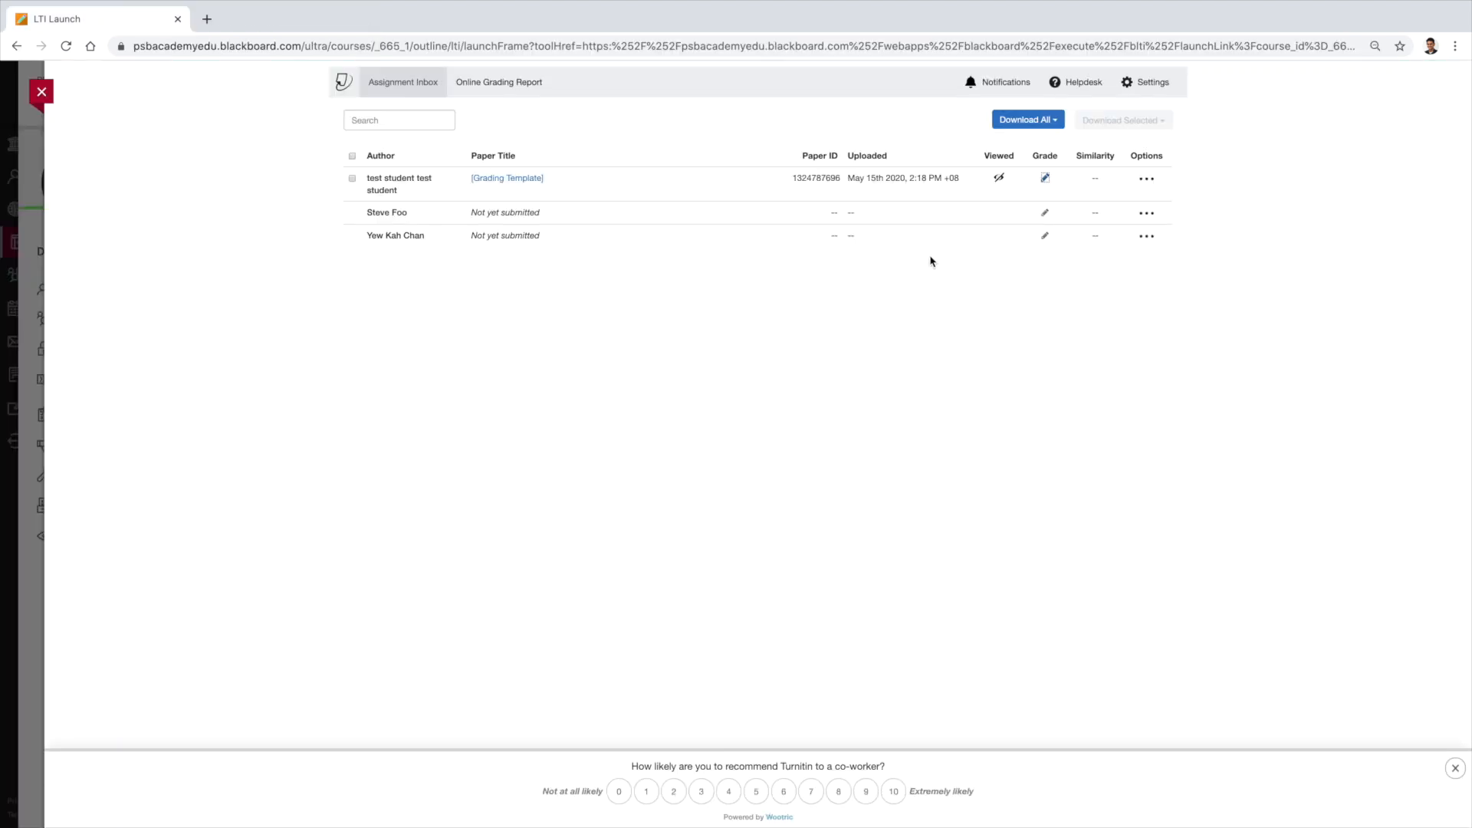